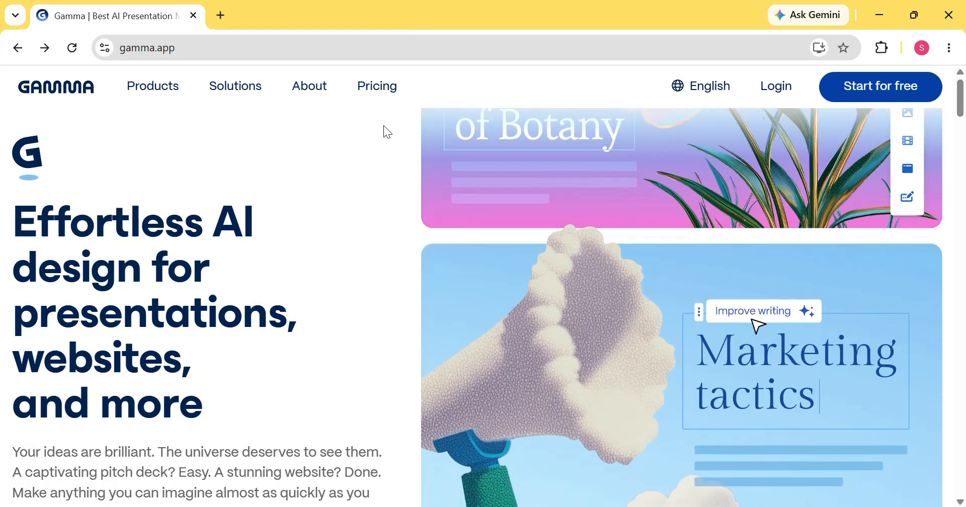
- Log in to the Gamma account from the website's home page
scroll(386, 134, "down", 10)
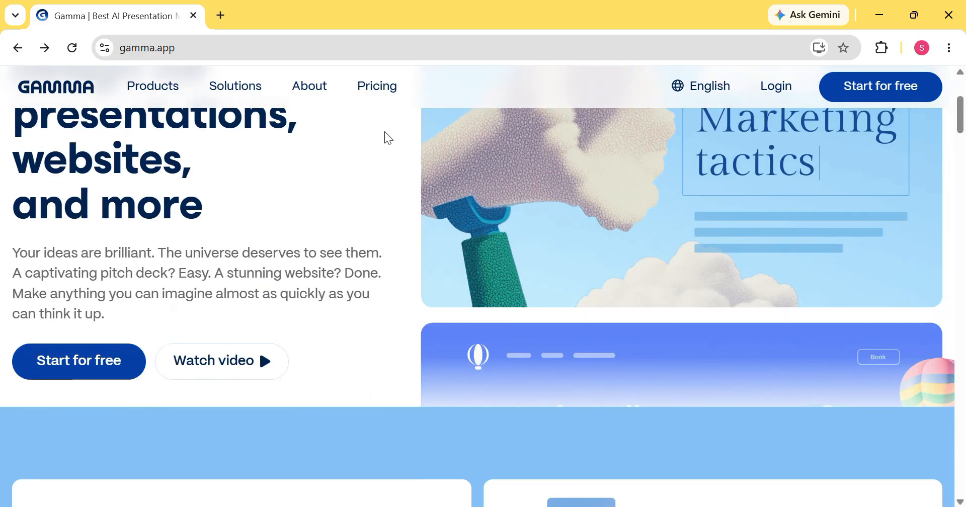
scroll(386, 136, "up", 10)
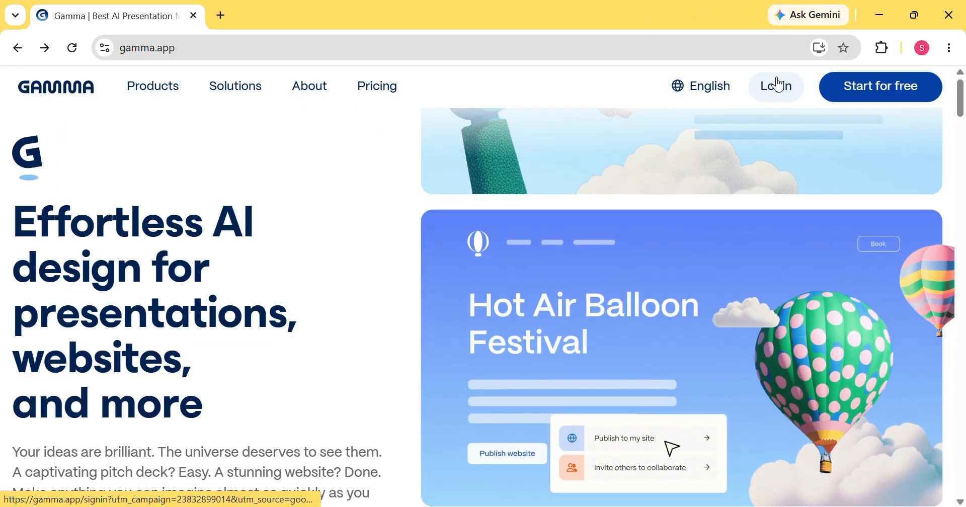
left_click(777, 84)
left_click(343, 165)
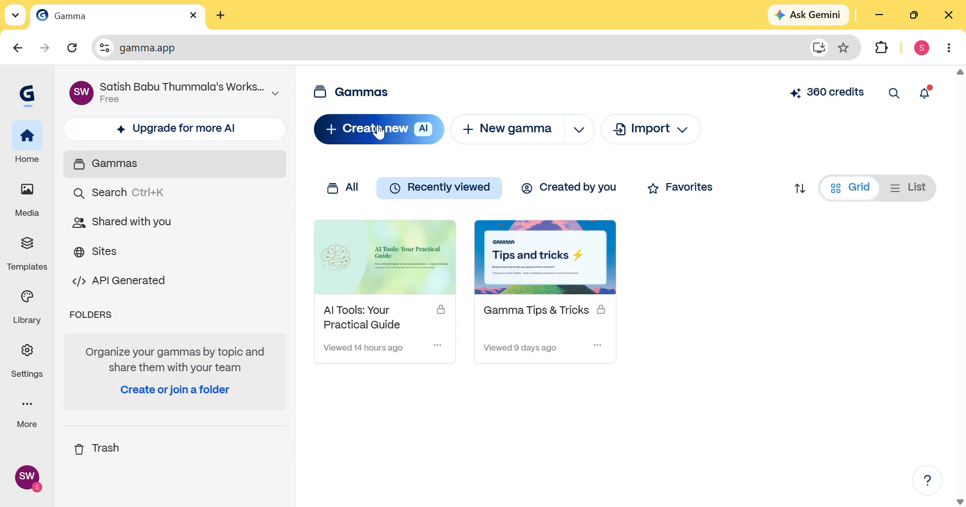
- Start a new AI creation generated from a one-line prompt, with Presentation as the output type
left_click(374, 129)
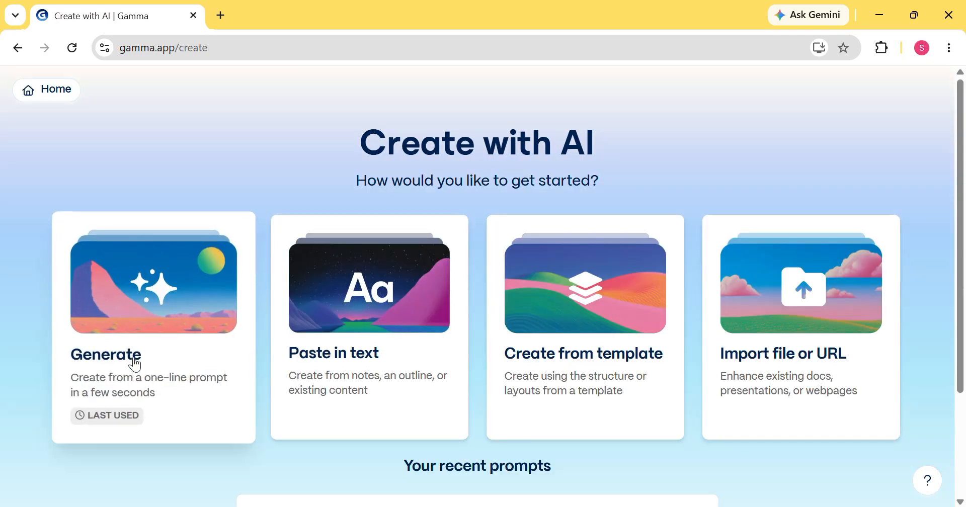
left_click(174, 315)
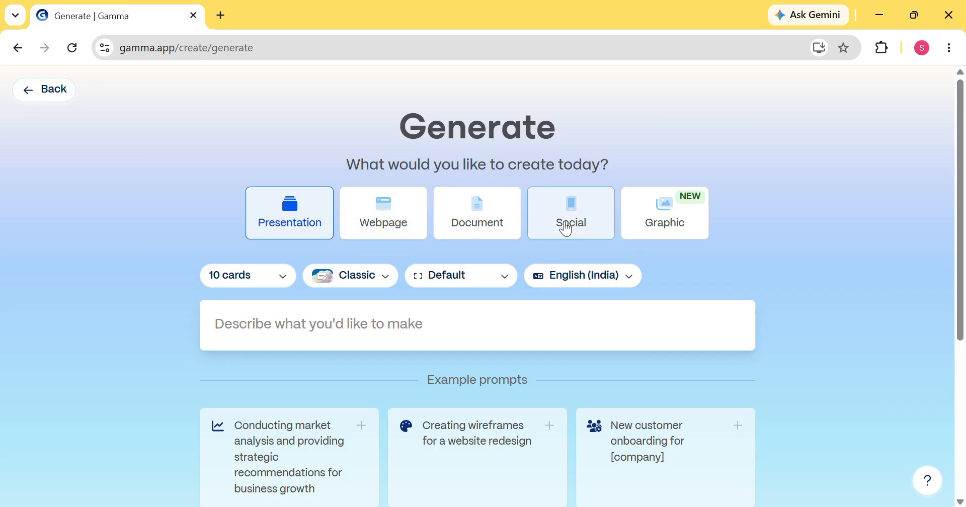
left_click(301, 230)
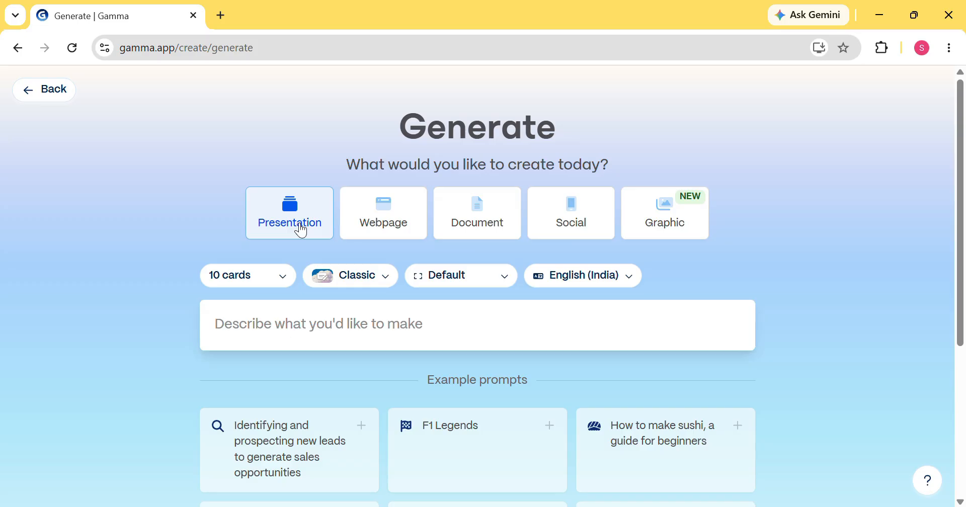
left_click(301, 230)
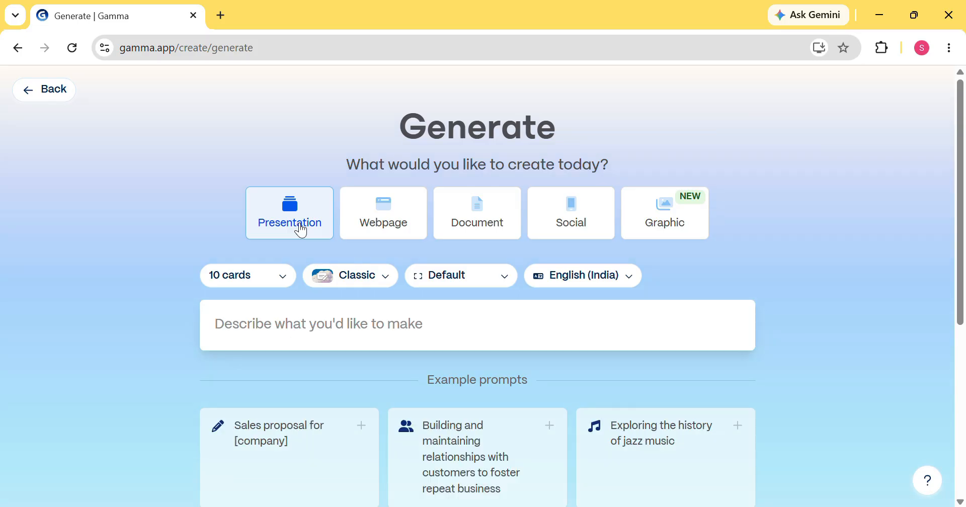
- Enter the prompt "How to Start a Home Bakery" and generate the outline
left_click(441, 26)
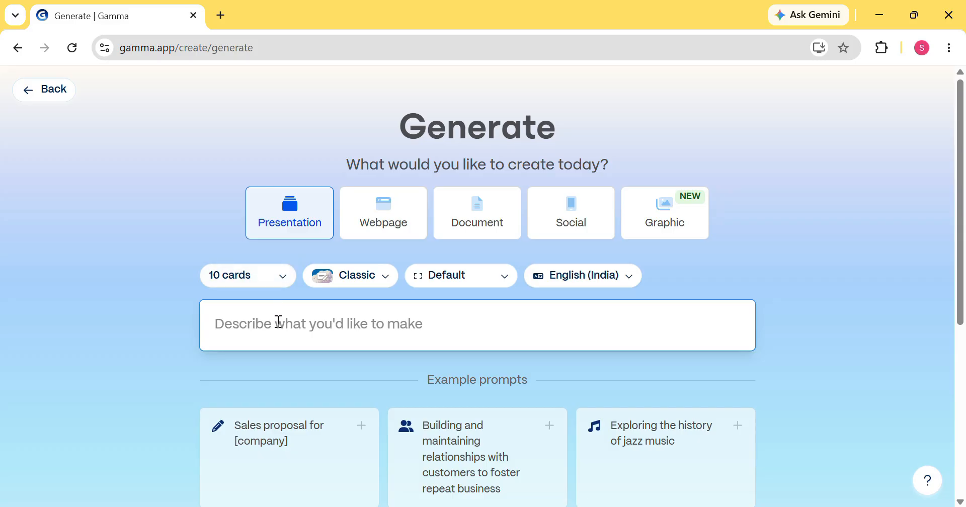
type("How to Start a Home Bakery")
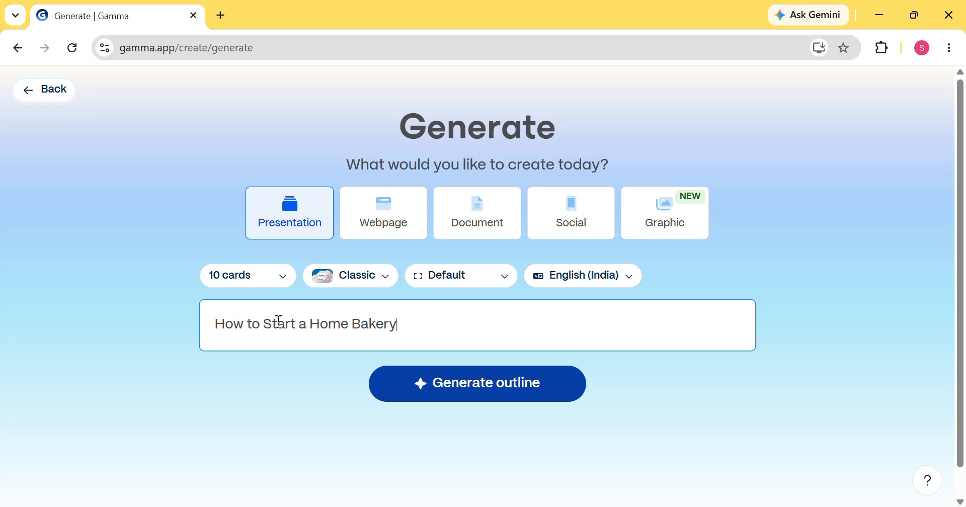
left_click(424, 384)
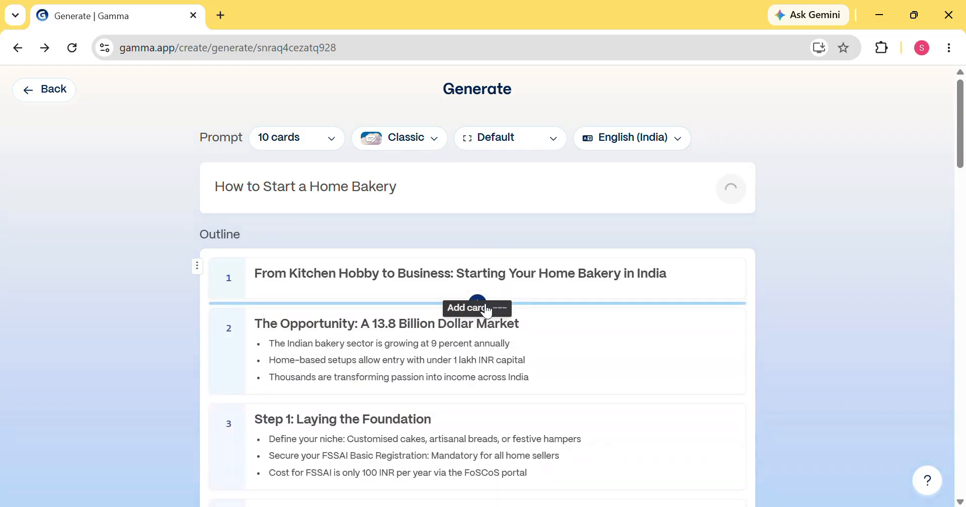
- Skim the generated outline from the first card to the last and return to its beginning
scroll(433, 225, "down", 4)
scroll(434, 225, "down", 6)
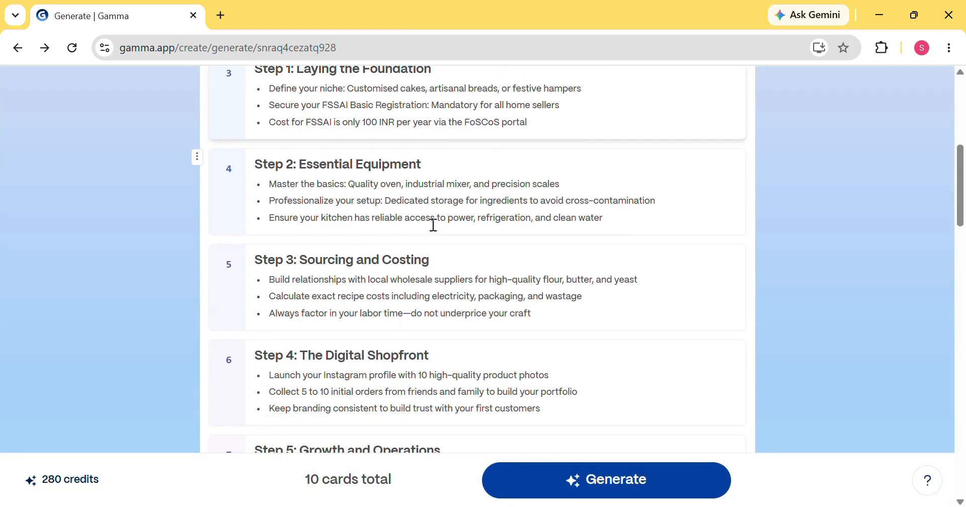
scroll(434, 225, "down", 6)
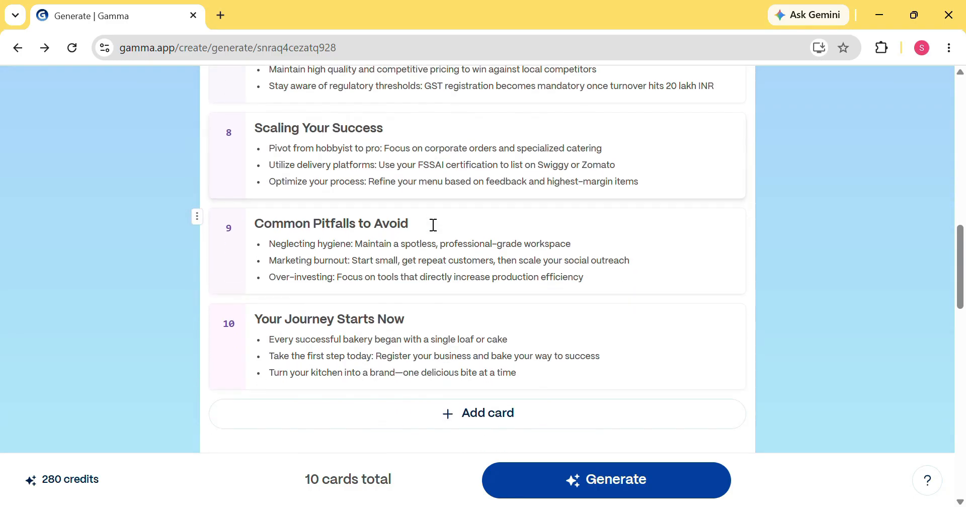
scroll(434, 225, "up", 10)
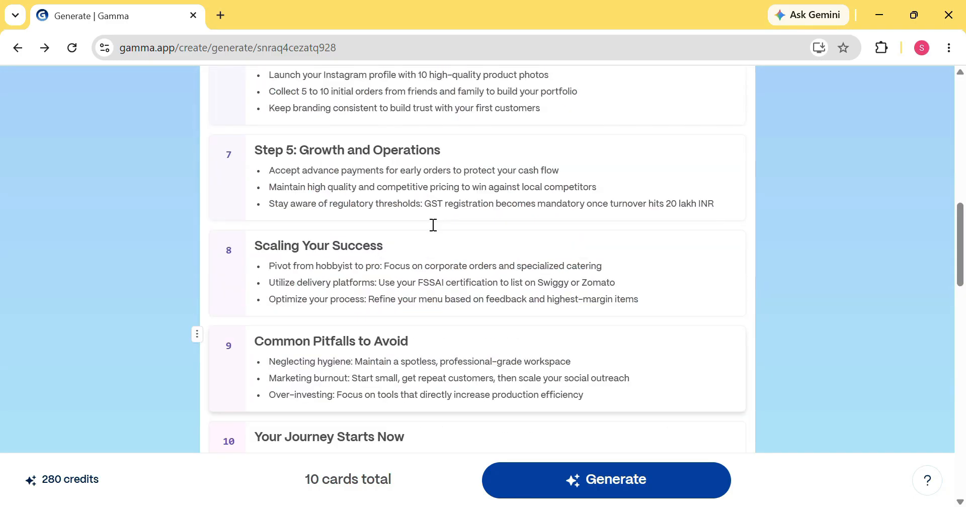
scroll(434, 225, "up", 8)
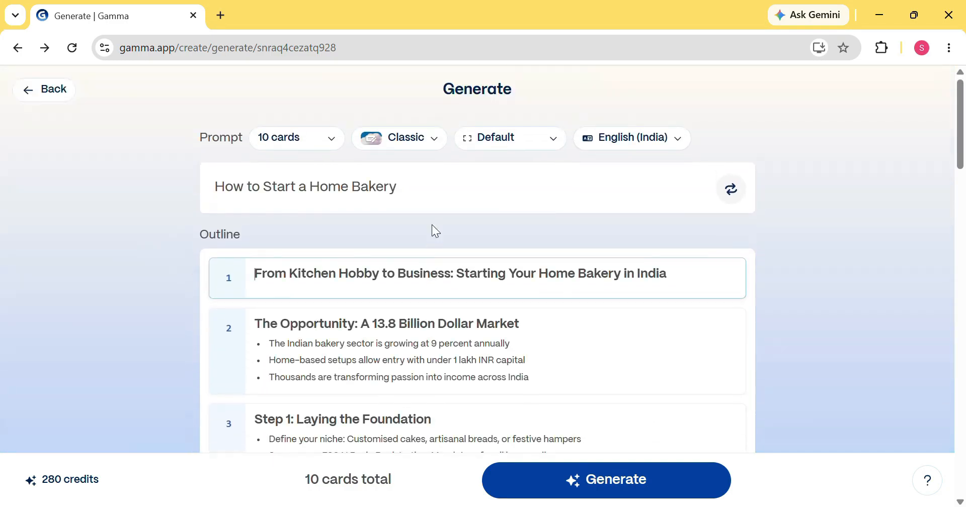
- Check the available choices for card design mode, card size and number of cards
left_click(431, 146)
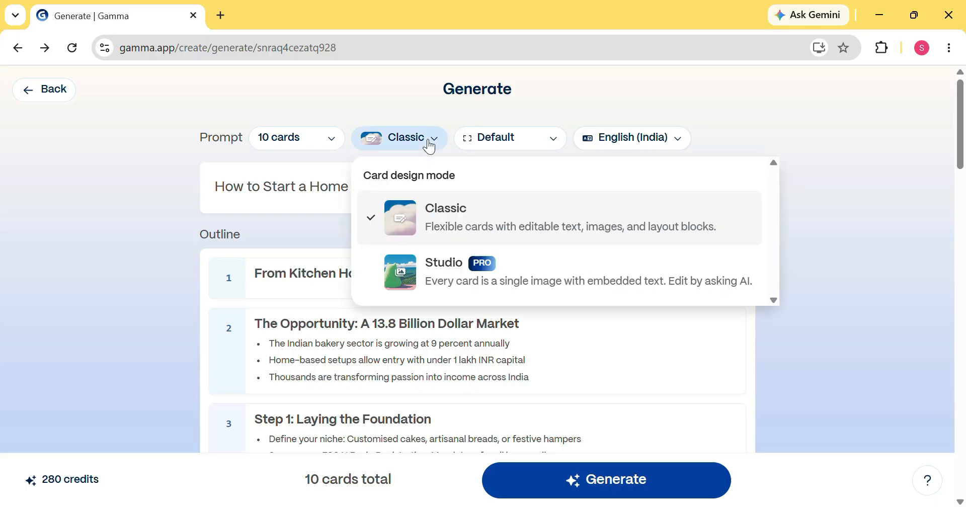
left_click(518, 134)
left_click(519, 134)
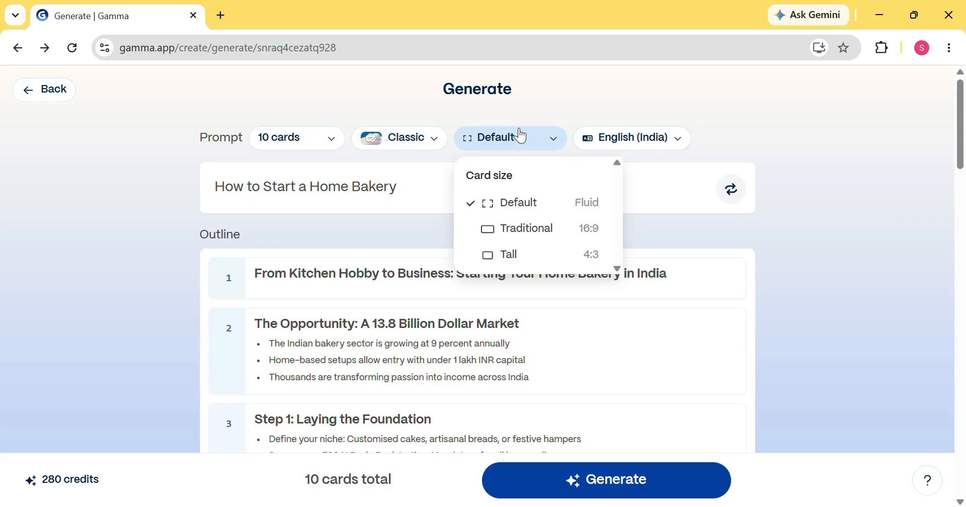
left_click(315, 144)
left_click(314, 144)
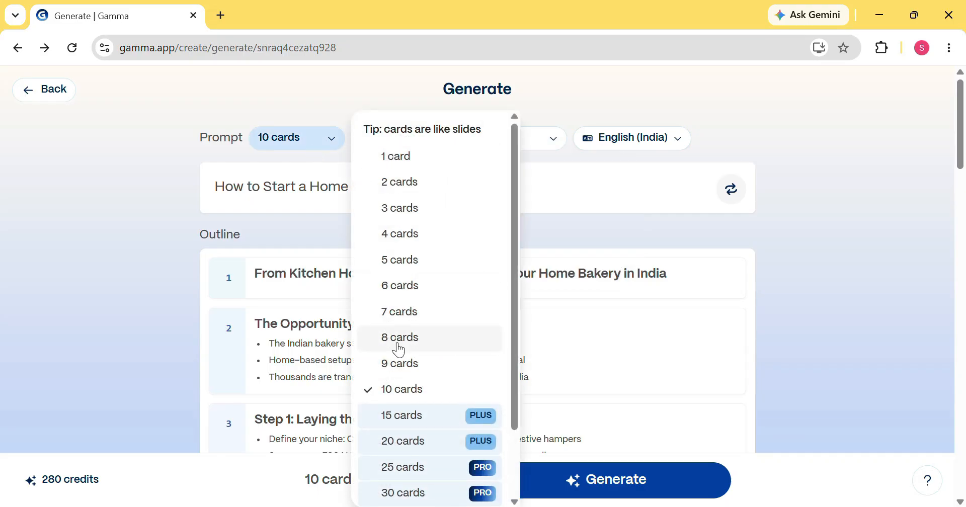
left_click(236, 235)
- Read the outline cards one by one, from the market opportunity to the closing card
scroll(236, 234, "down", 4)
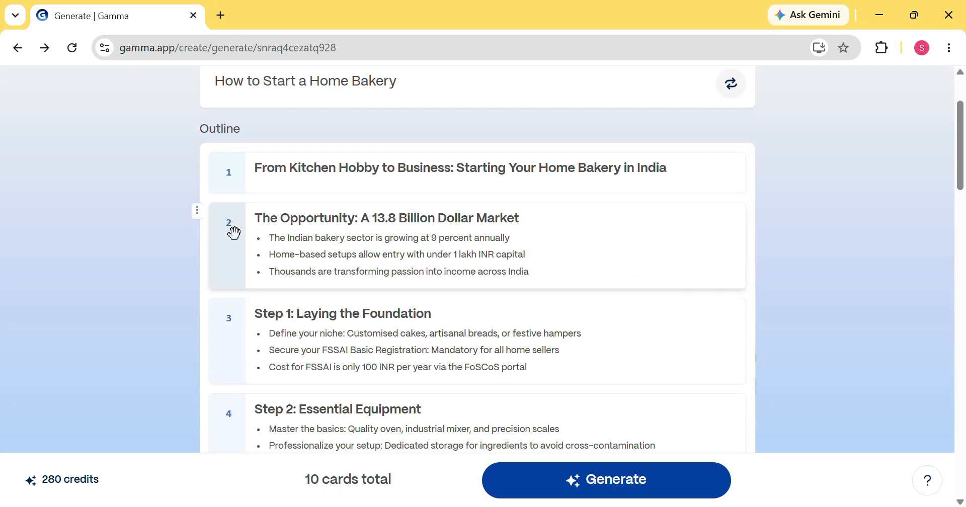
scroll(234, 233, "down", 1)
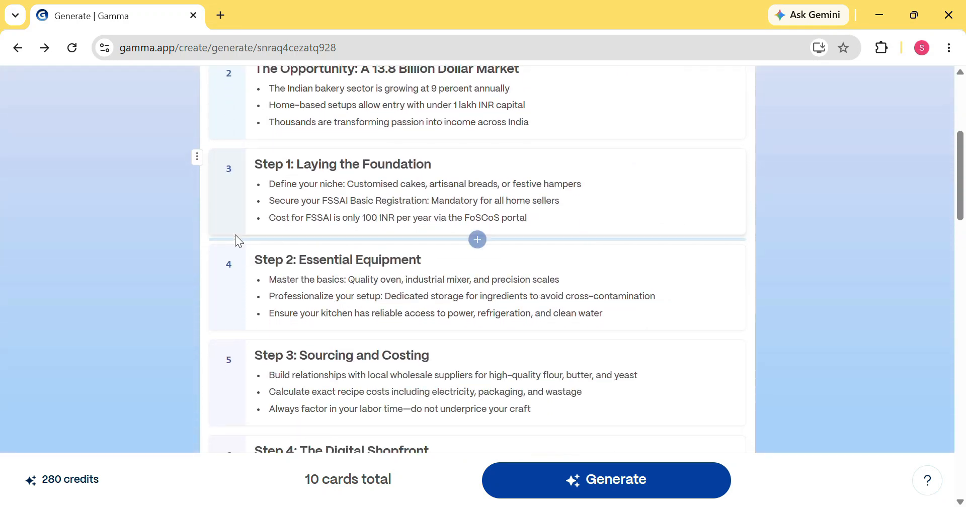
scroll(235, 233, "down", 2)
scroll(234, 233, "down", 2)
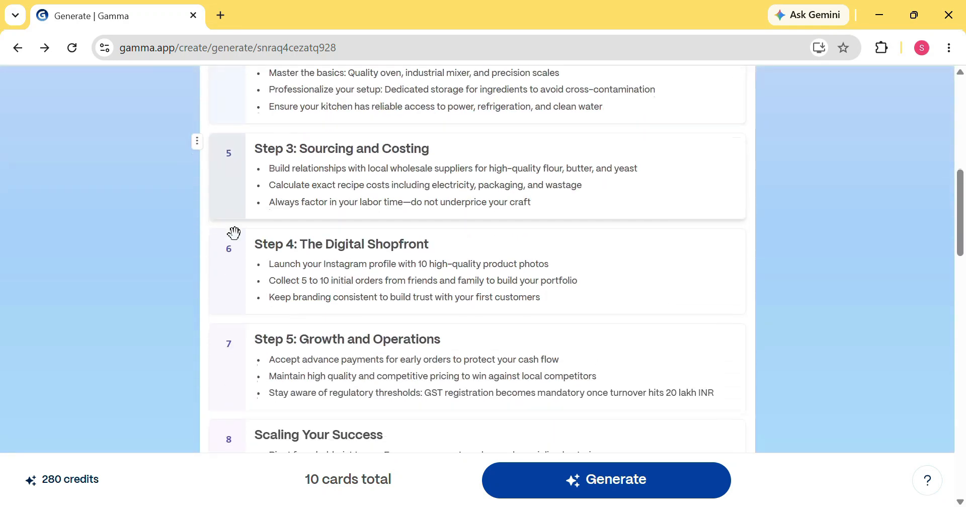
scroll(235, 233, "down", 3)
scroll(235, 233, "down", 4)
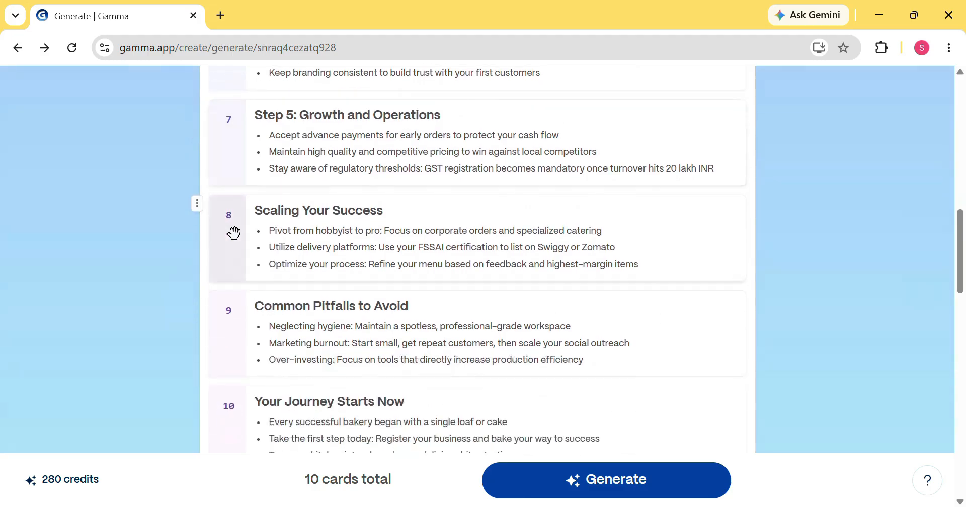
scroll(235, 233, "down", 2)
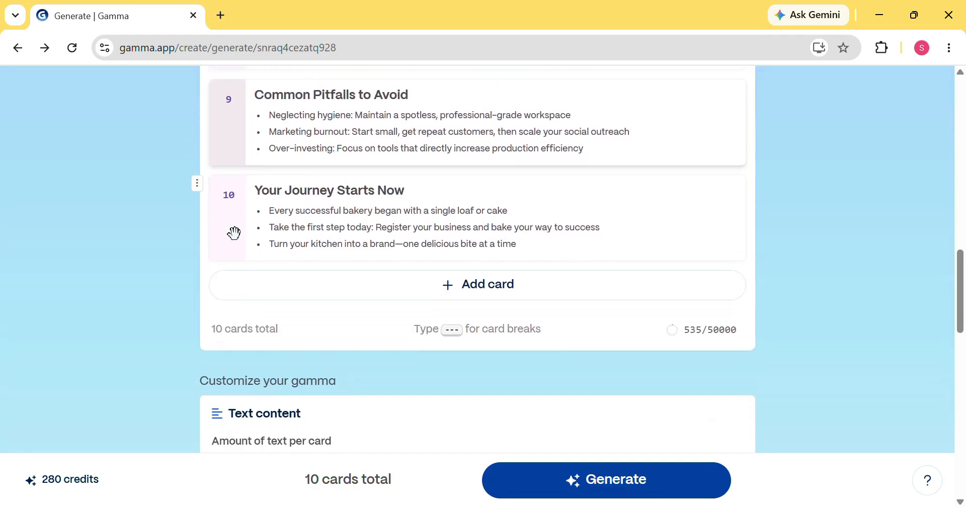
- Examine the customization settings for text amount, theme, image source, art style and AI image model
scroll(236, 234, "down", 2)
scroll(235, 234, "down", 2)
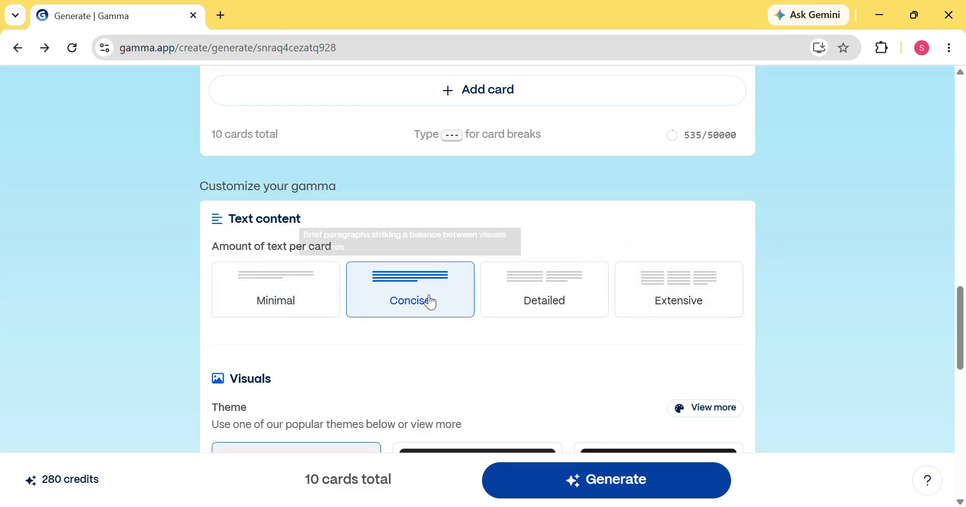
scroll(447, 303, "down", 1)
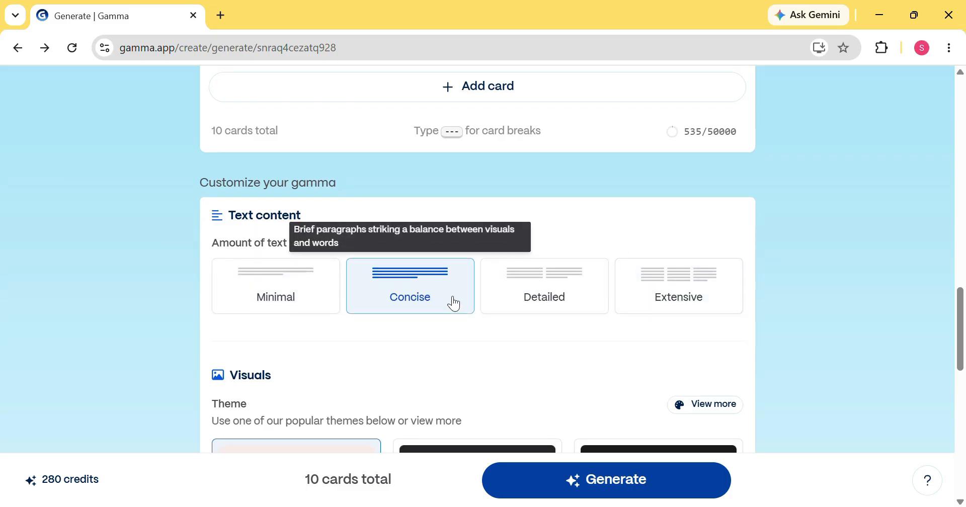
scroll(453, 303, "down", 5)
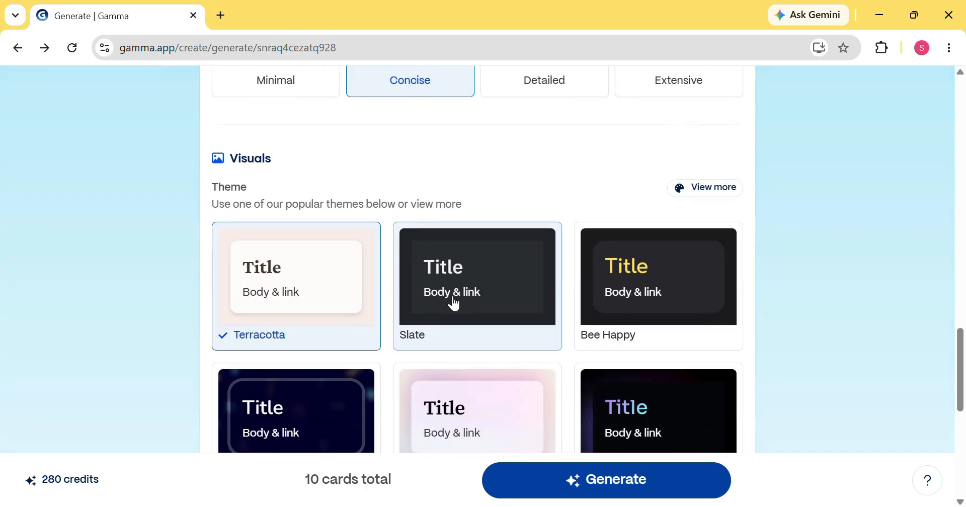
scroll(453, 304, "down", 1)
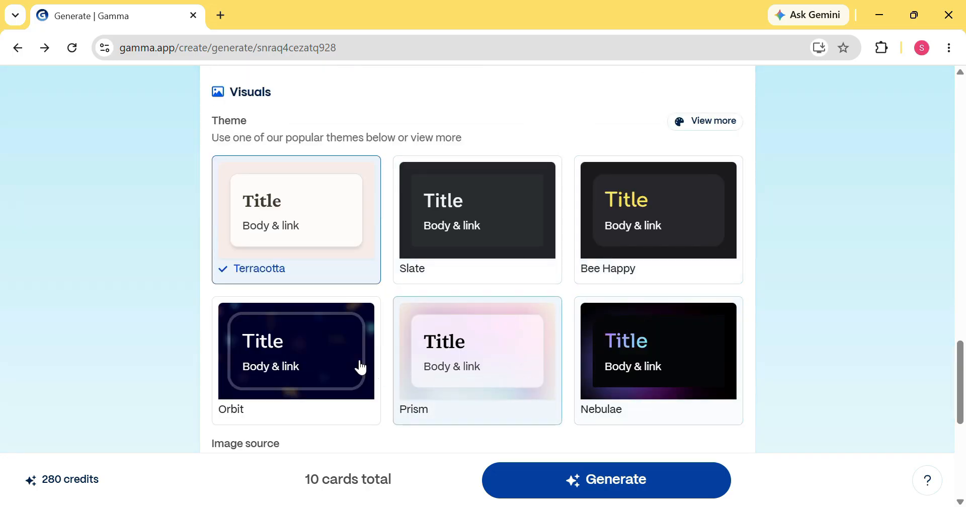
scroll(355, 365, "down", 1)
scroll(352, 363, "down", 2)
scroll(352, 363, "up", 2)
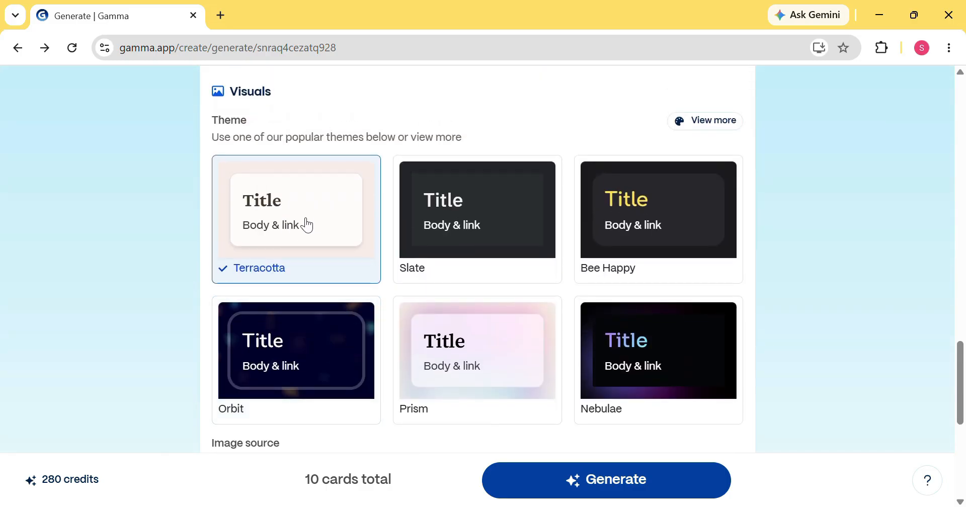
scroll(308, 225, "down", 4)
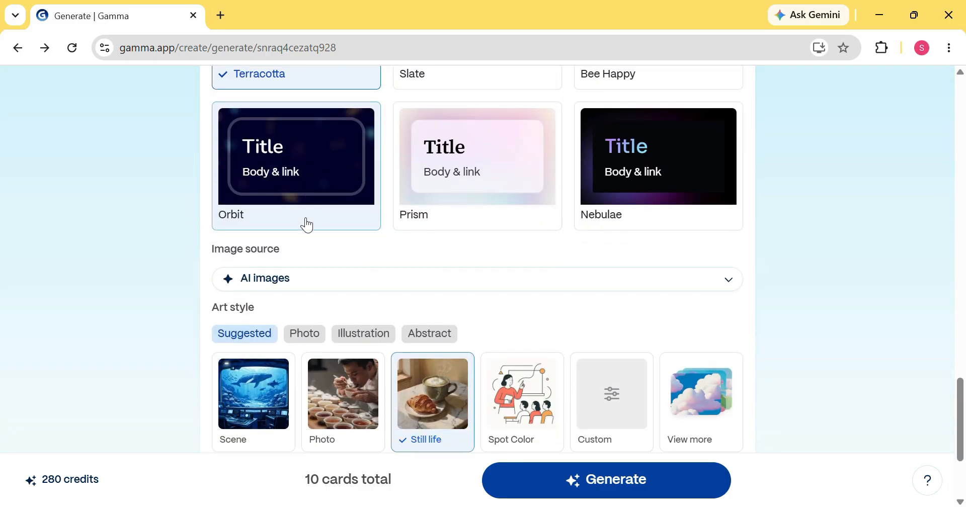
scroll(308, 225, "down", 2)
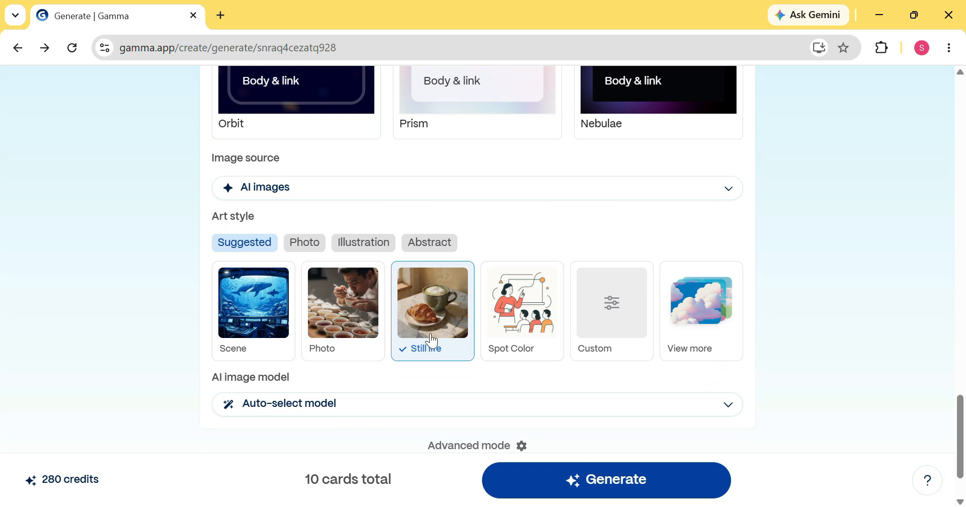
scroll(423, 338, "down", 1)
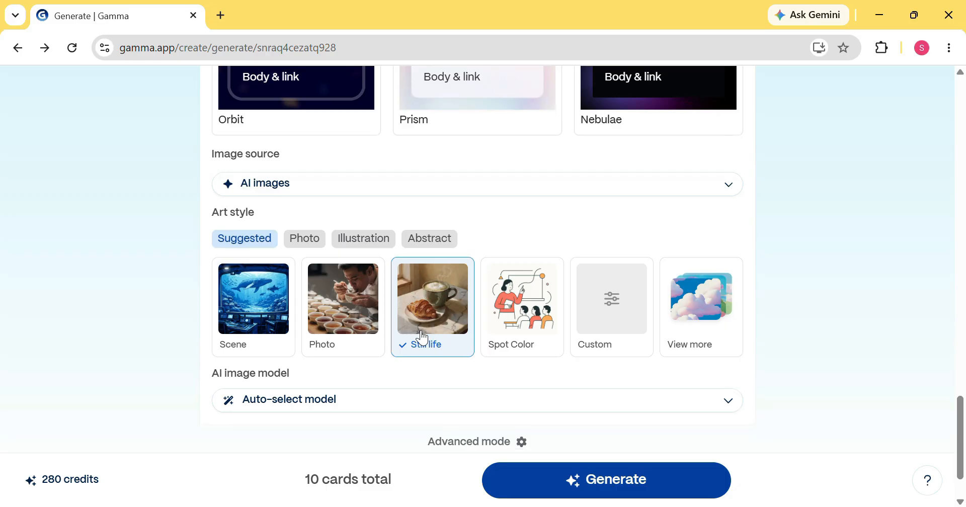
scroll(424, 340, "down", 2)
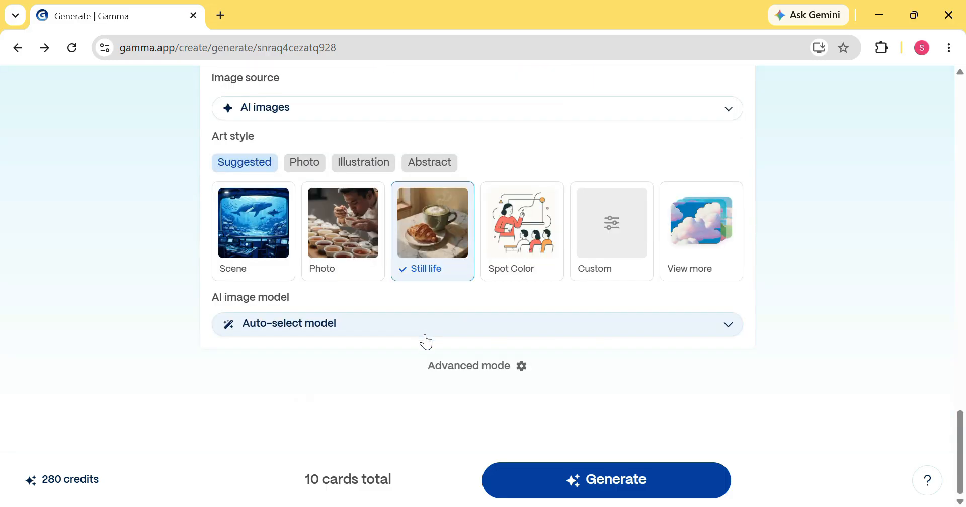
- Generate the presentation from the outline and look through its finished cards from the last one backwards
left_click(558, 487)
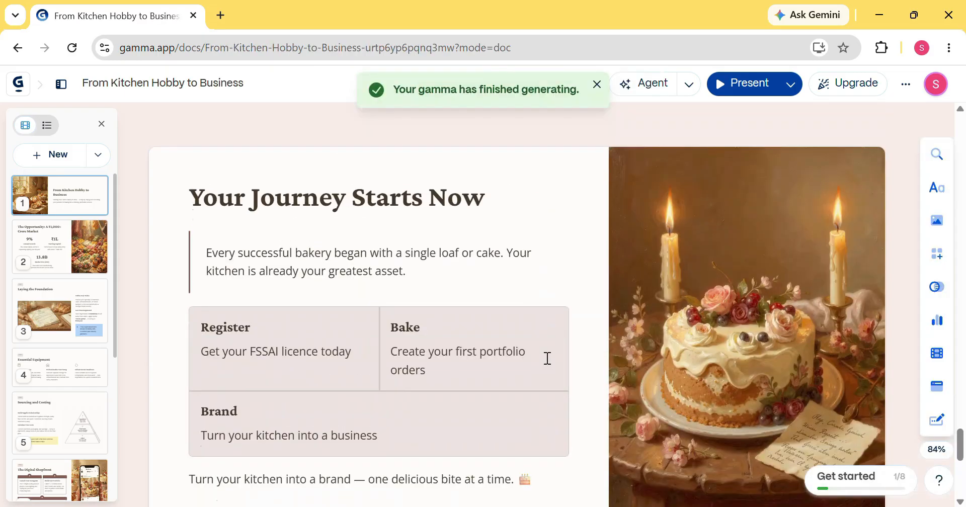
scroll(547, 358, "up", 10)
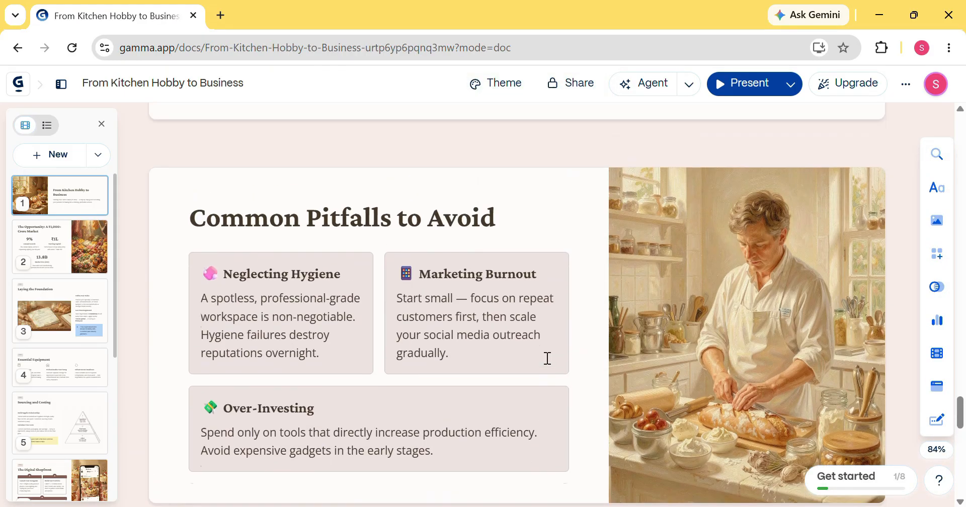
scroll(548, 358, "up", 10)
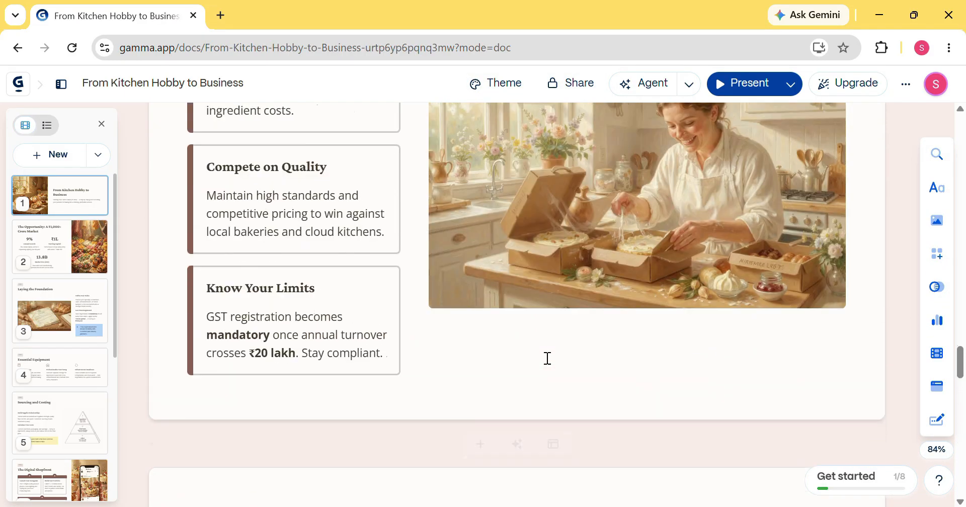
scroll(547, 359, "up", 10)
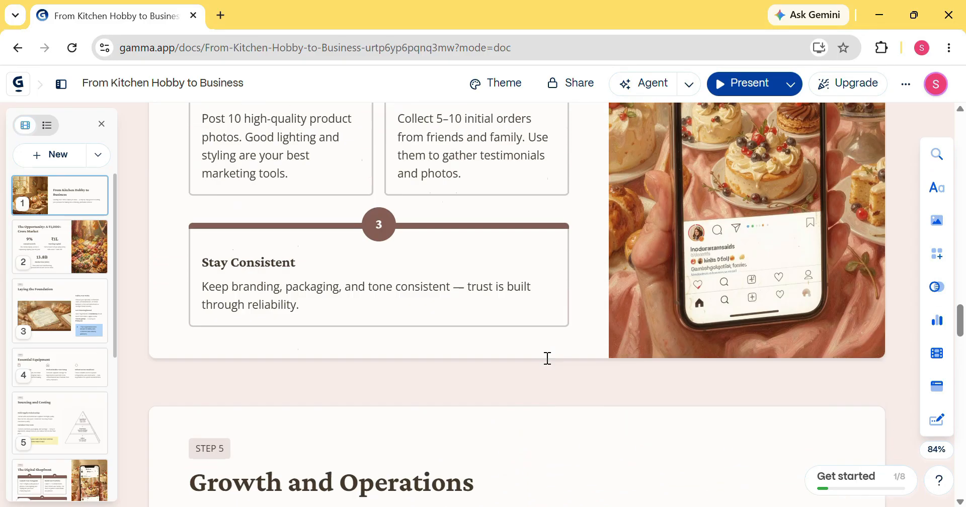
- Look back through the remaining cards from The Digital Shopfront up to the title card
scroll(547, 359, "up", 10)
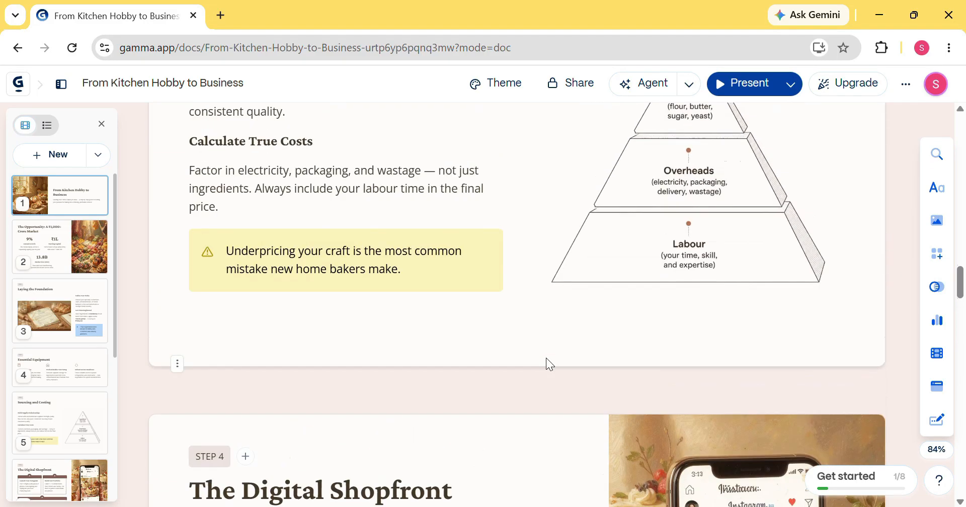
scroll(550, 364, "up", 10)
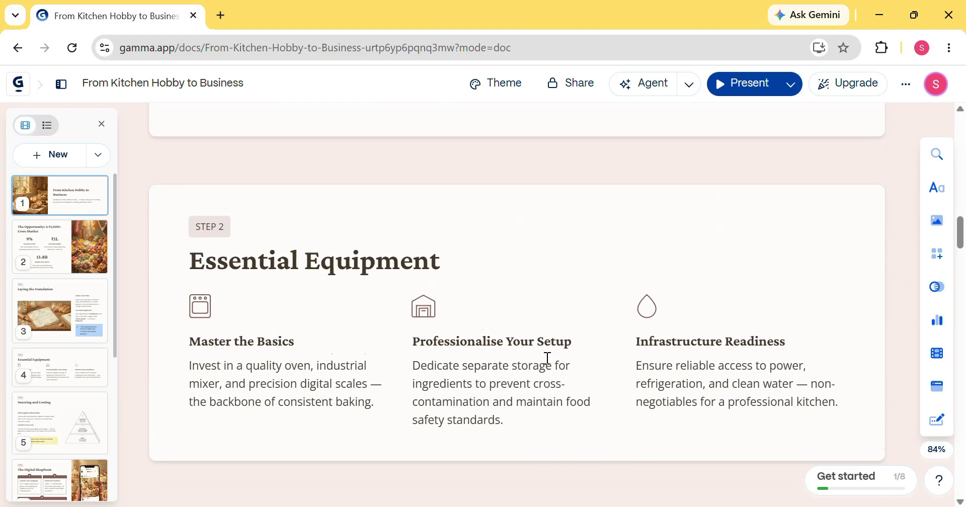
scroll(548, 361, "up", 10)
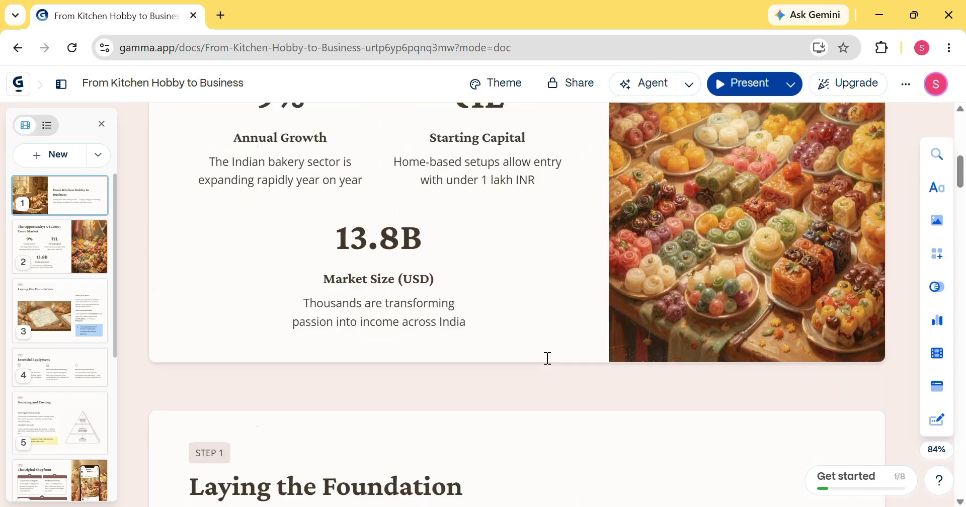
scroll(547, 359, "up", 5)
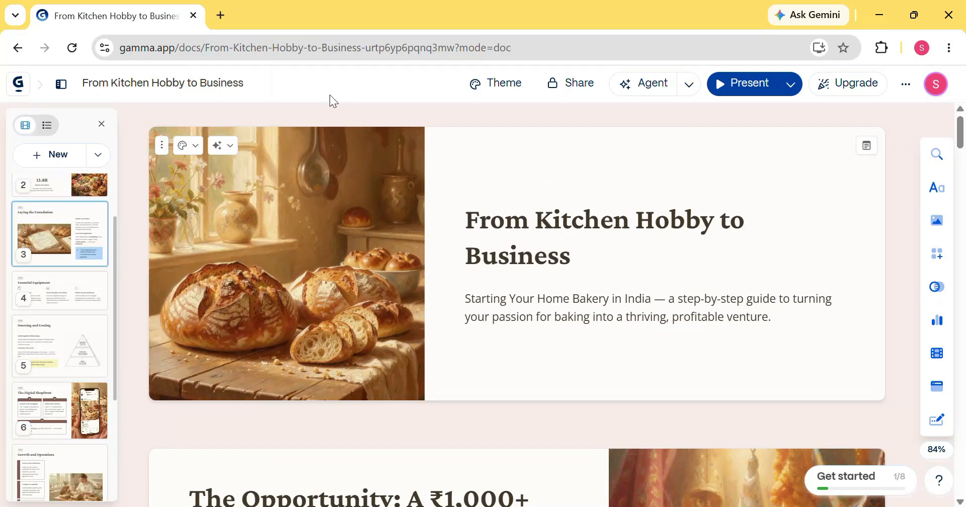
- Try the right and top accent image layouts on the title card and return it to the left layout
left_click(187, 146)
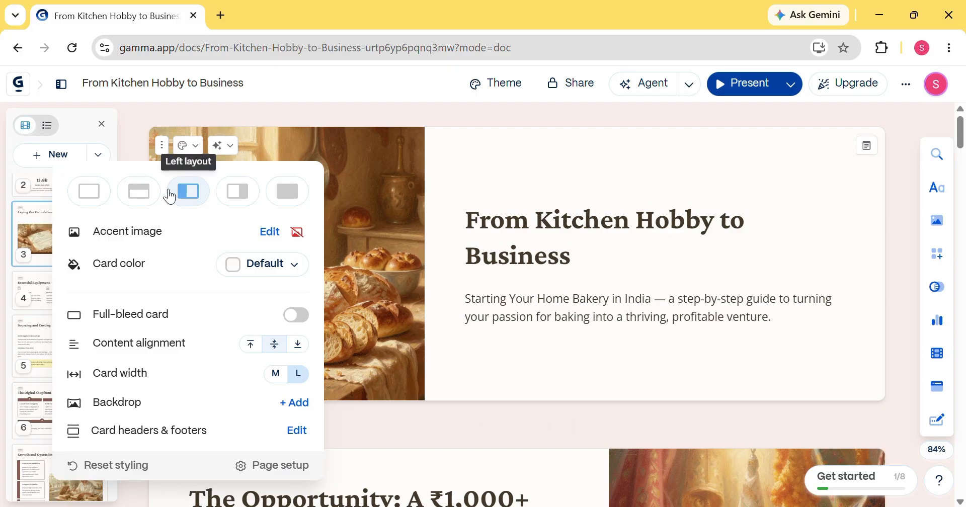
left_click(237, 194)
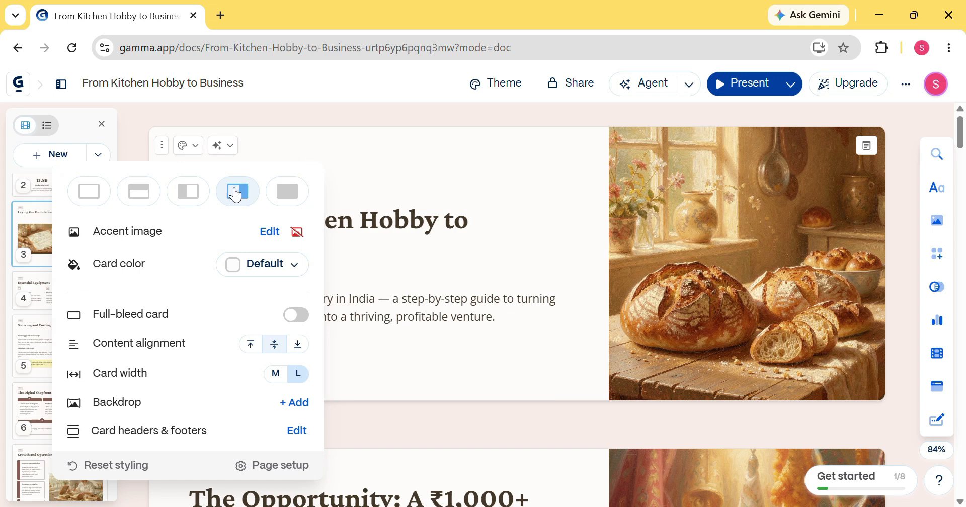
left_click(146, 201)
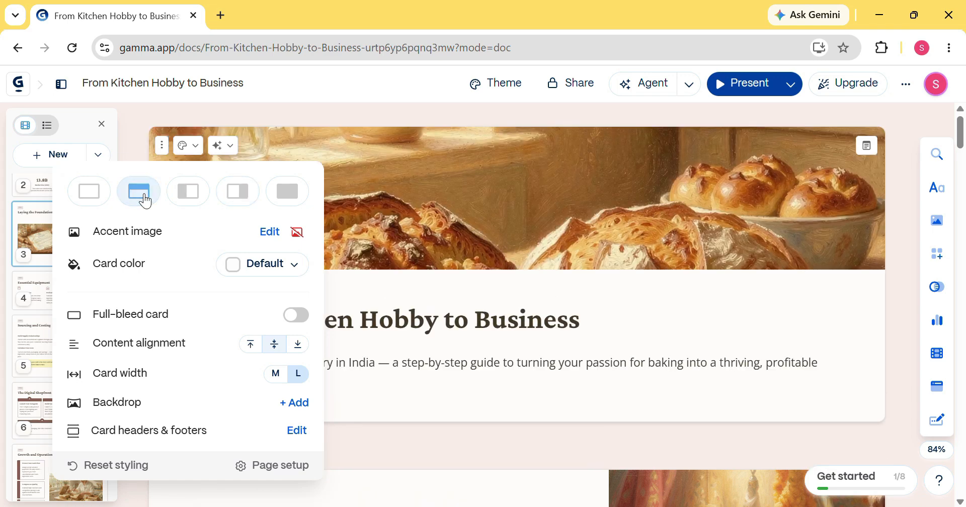
left_click(188, 194)
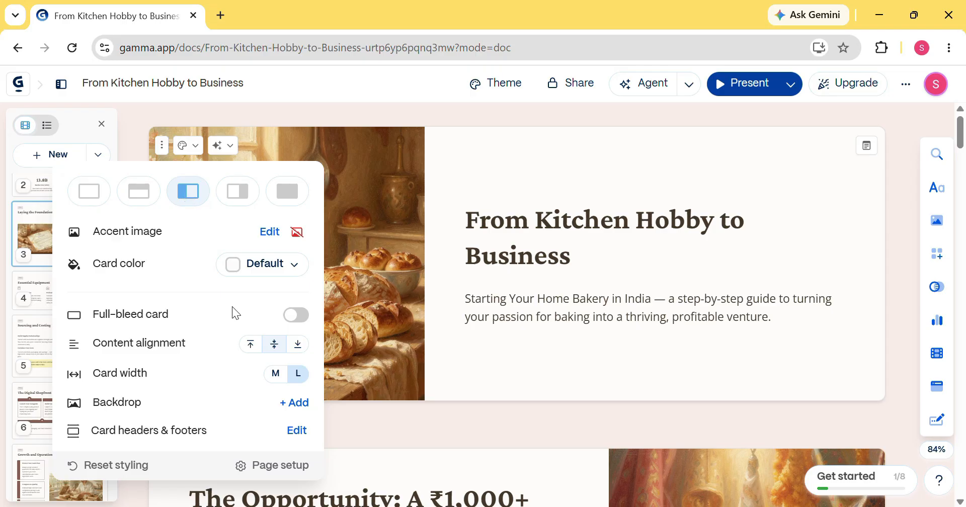
- Try the full-bleed option and the M card width on the title card, returning to non-full-bleed and width L
left_click(297, 315)
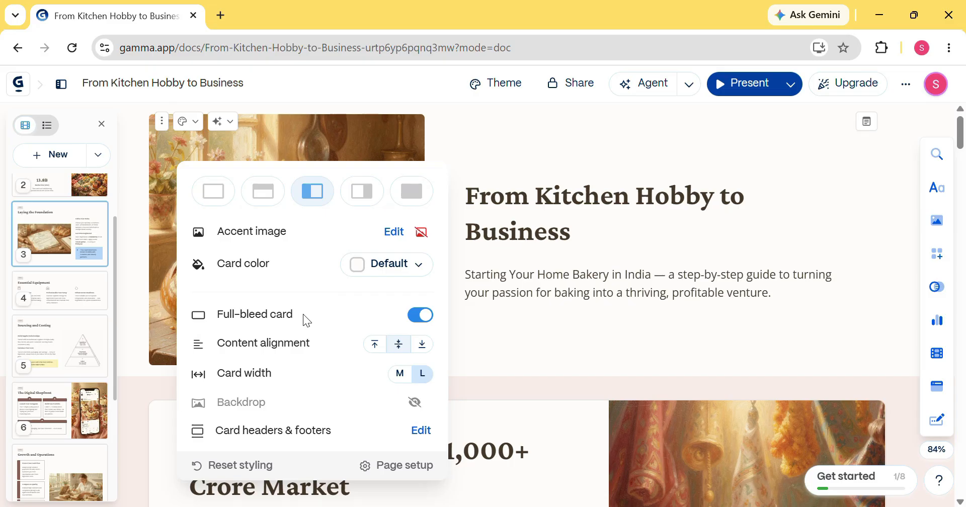
left_click(418, 315)
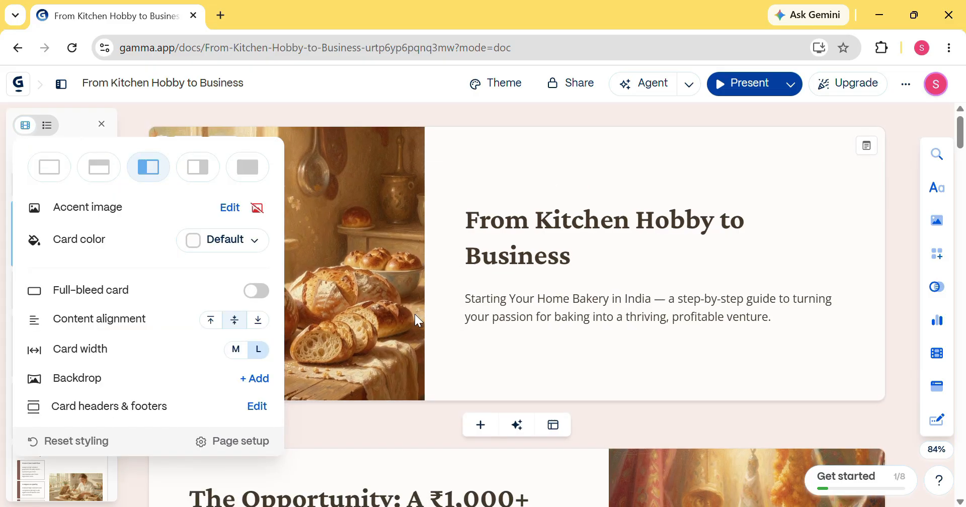
left_click(239, 350)
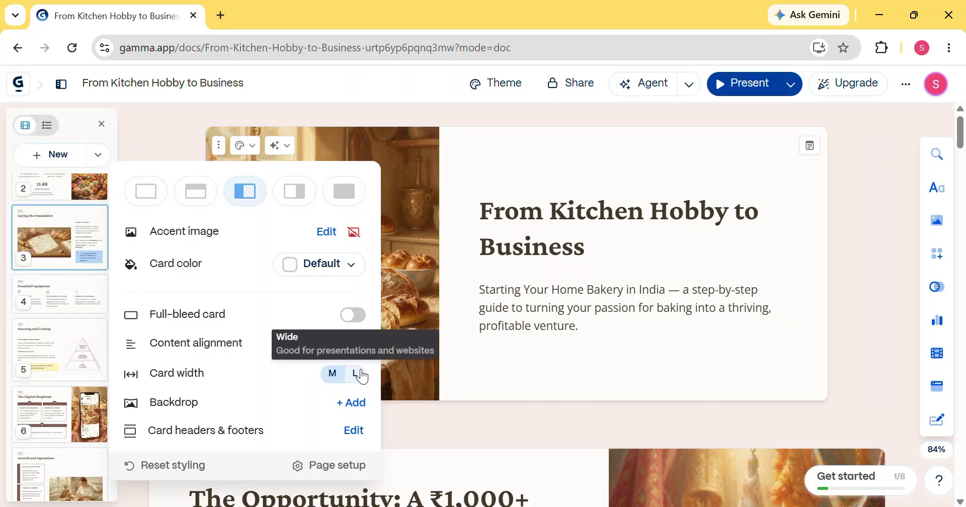
left_click(357, 374)
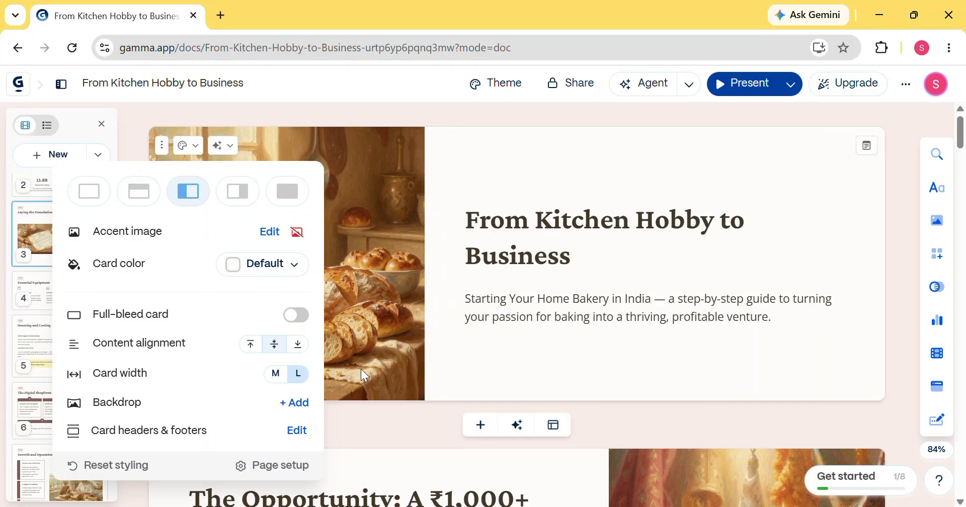
left_click(463, 348)
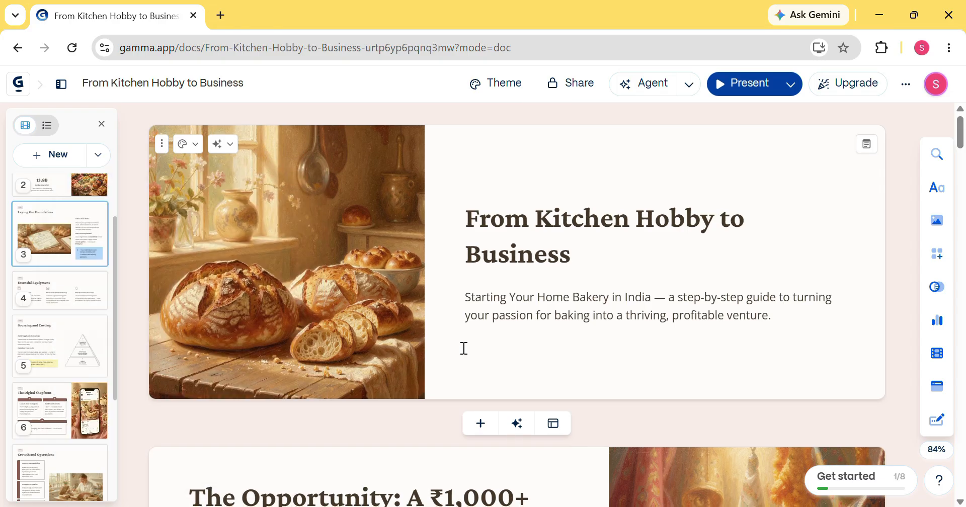
- Shorten the second card's heading to "The Opportunity"
scroll(464, 348, "down", 4)
scroll(464, 349, "down", 1)
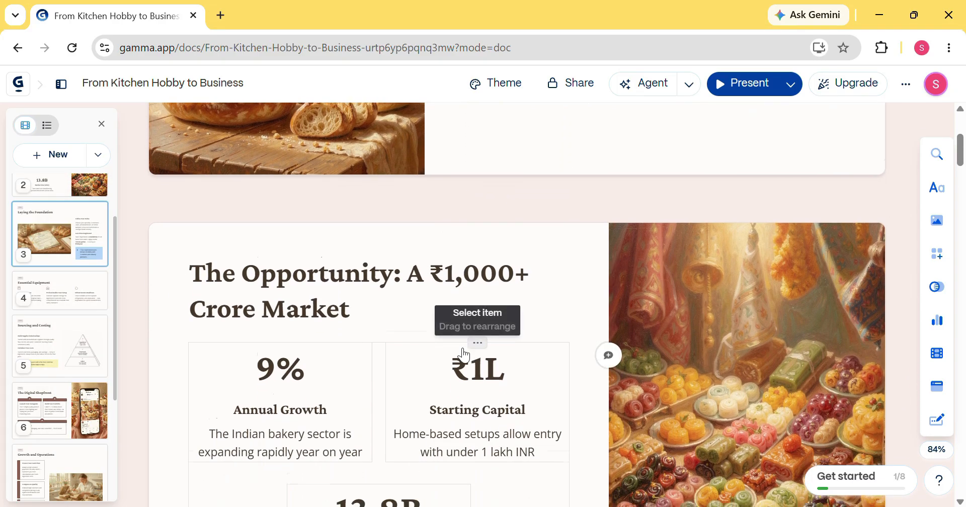
left_click_drag(394, 240, 265, 274)
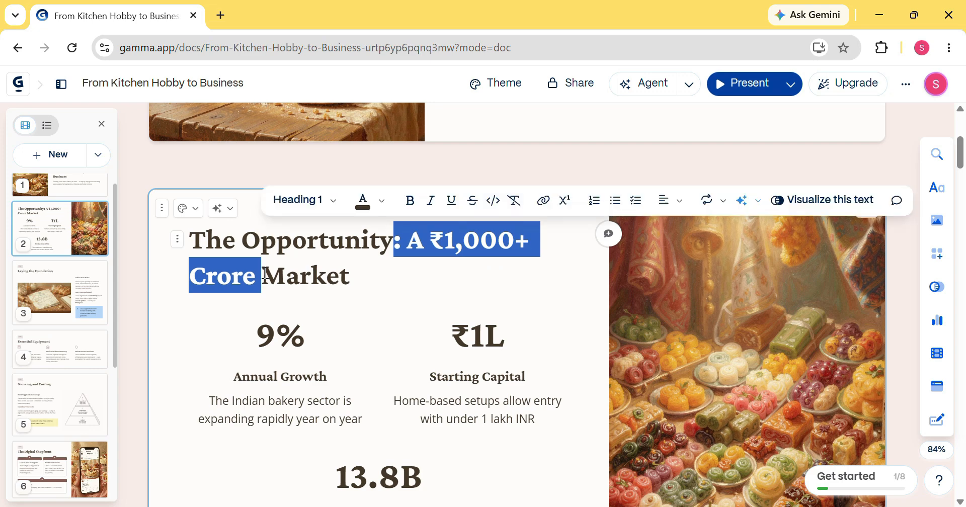
key("BackSpace")
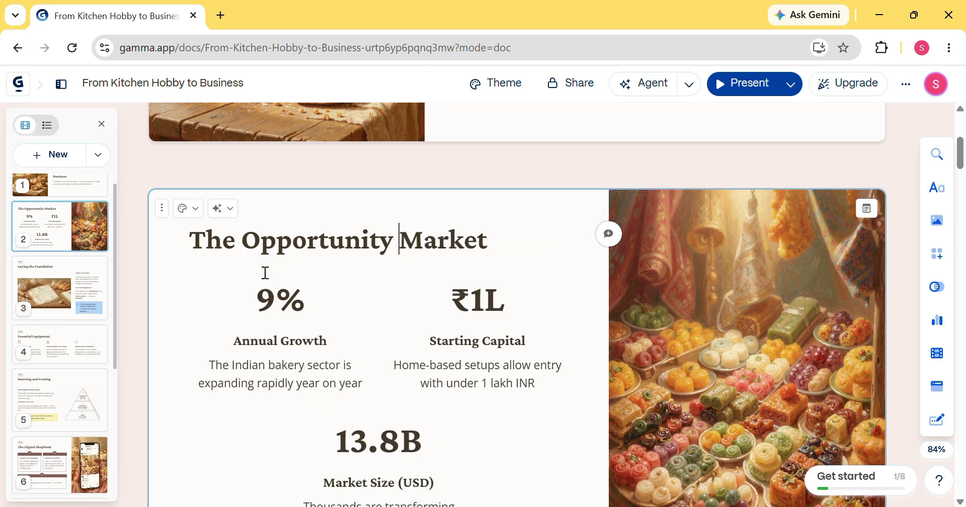
key("shift+End")
key("BackSpace")
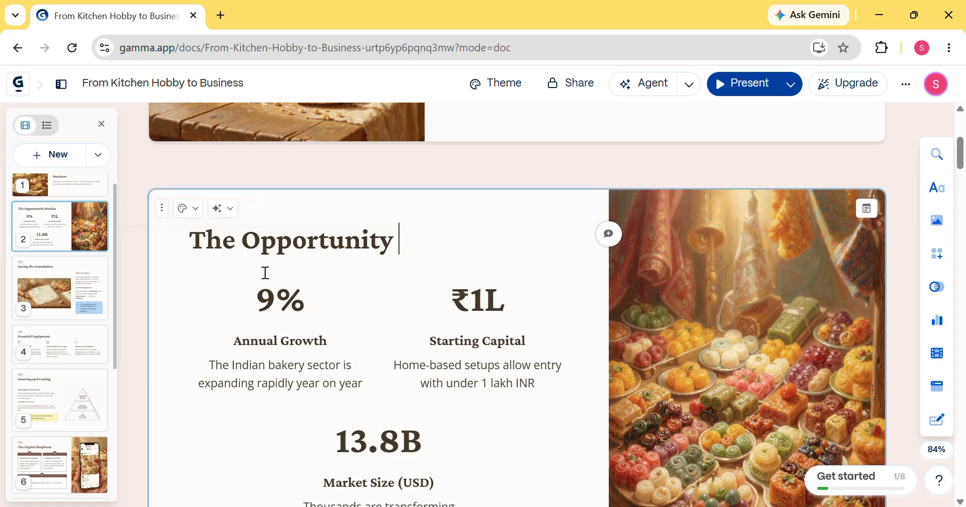
- Generate three 16:9 Still life AI images for the Laying the Foundation card's picture with the prompt "food making at home"
scroll(418, 166, "down", 12)
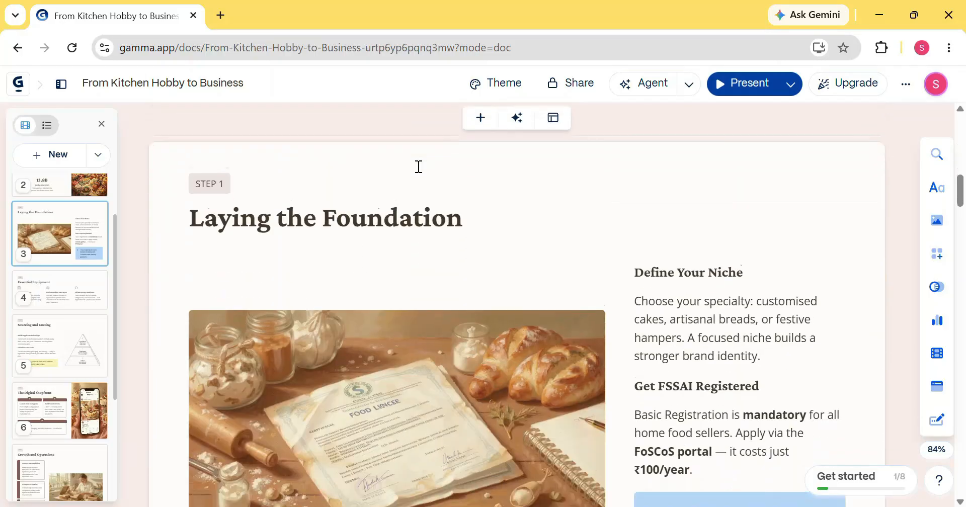
scroll(418, 166, "up", 1)
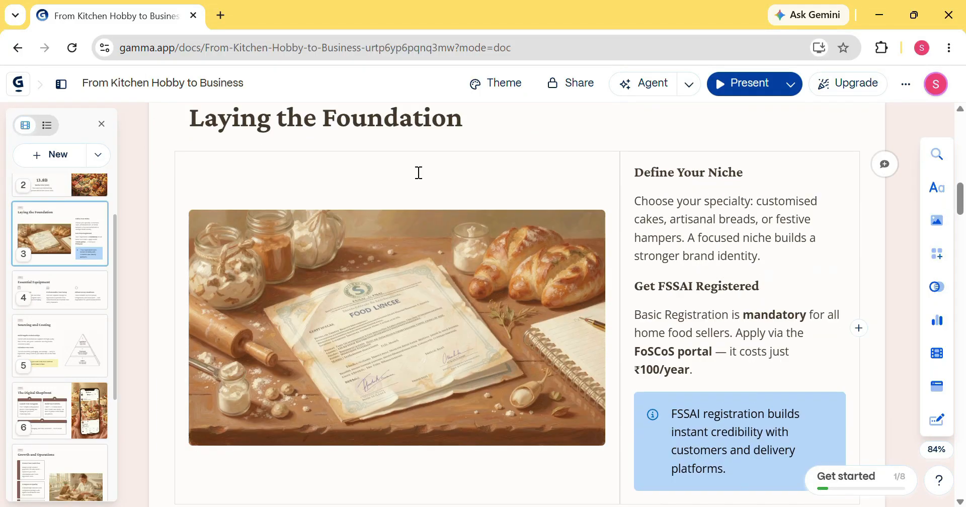
left_click(428, 246)
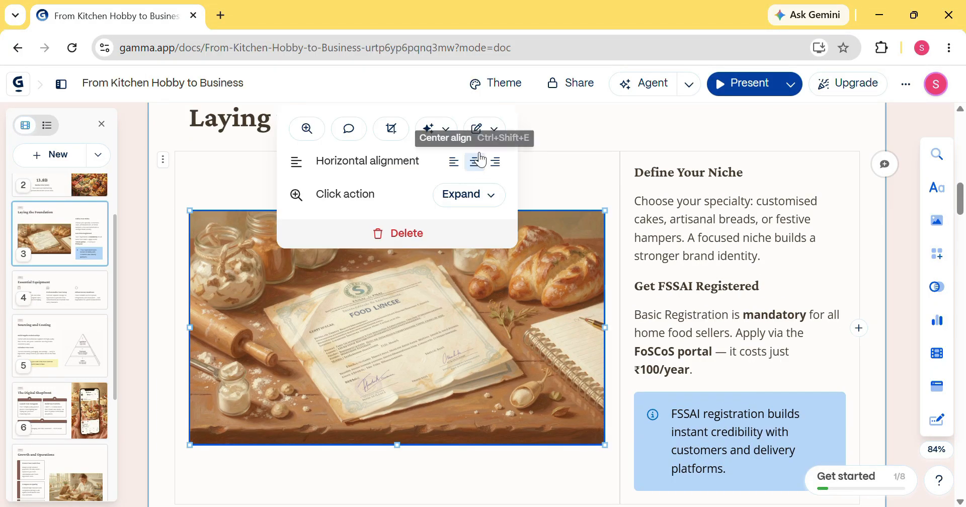
left_click(482, 132)
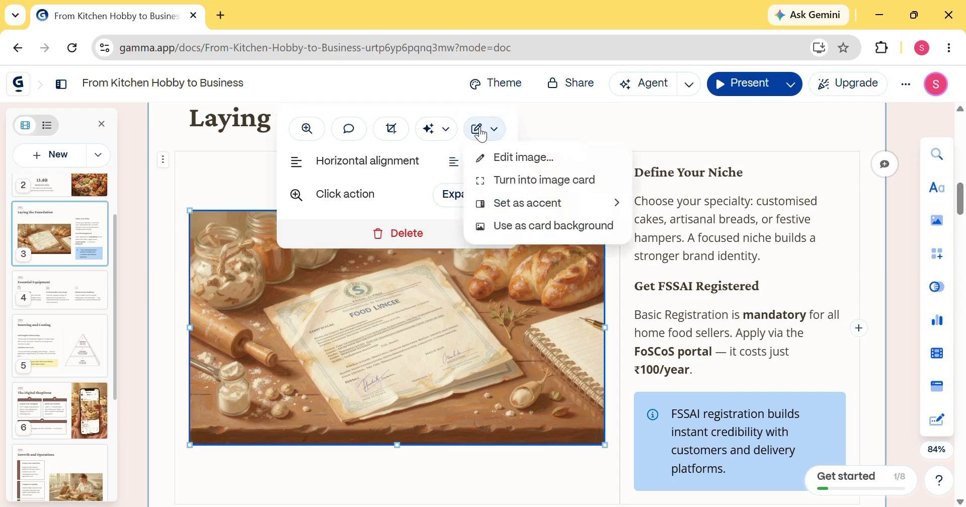
left_click(502, 159)
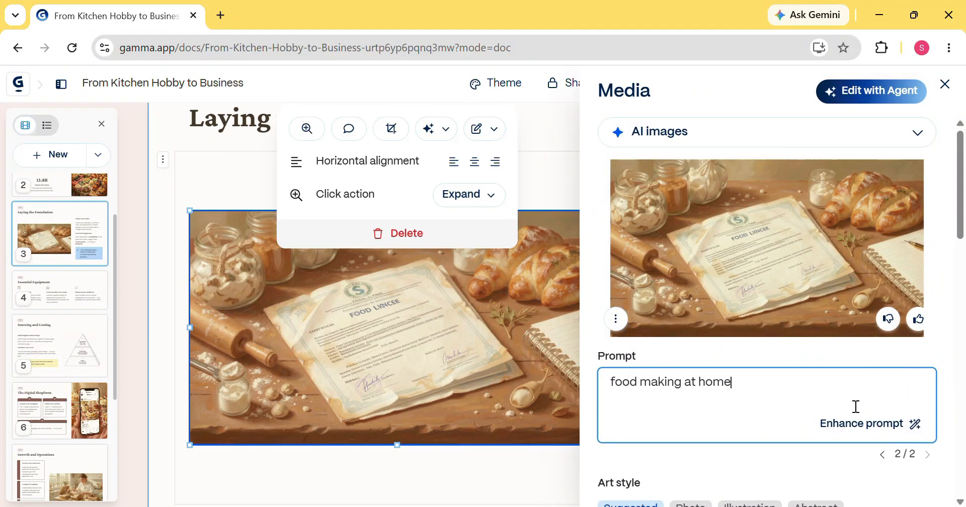
scroll(855, 406, "down", 5)
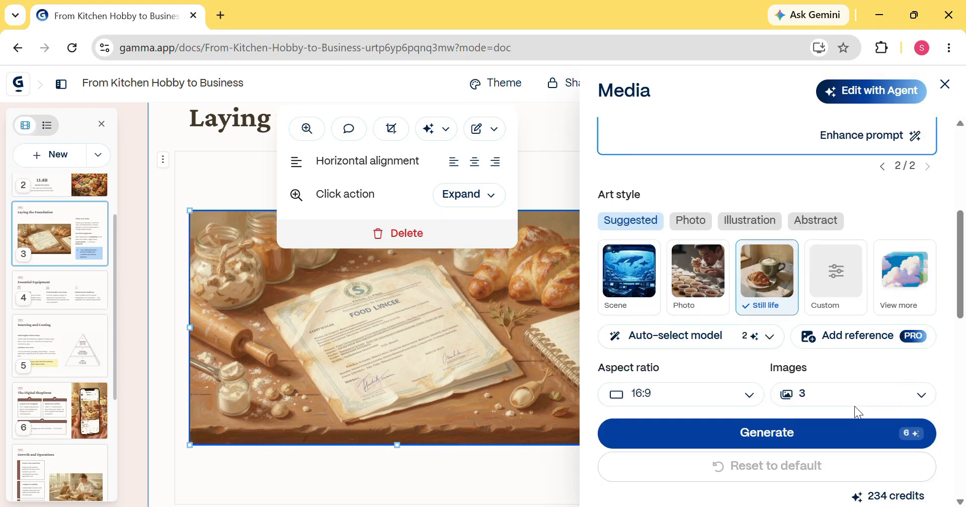
left_click(856, 427)
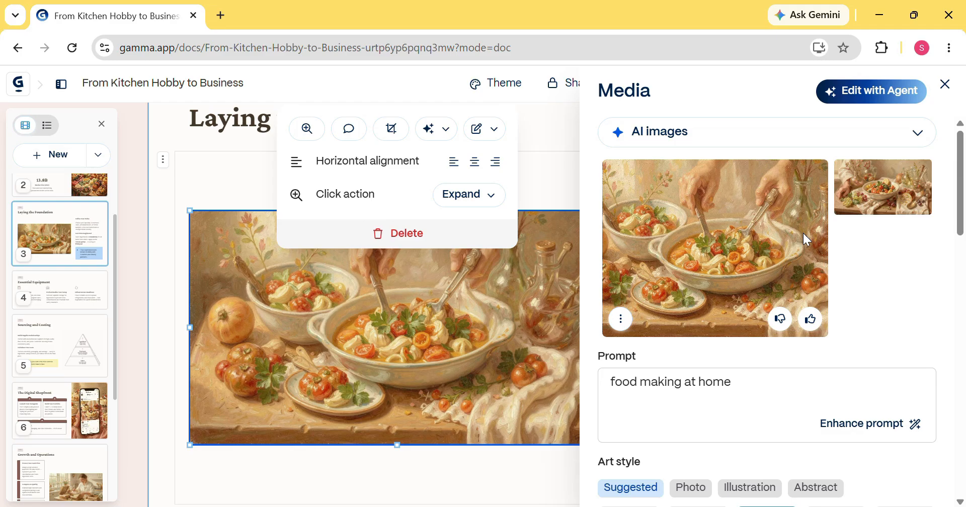
- Compare the generated variants on the card and keep the picture of hands serving a tomato dish
left_click(886, 188)
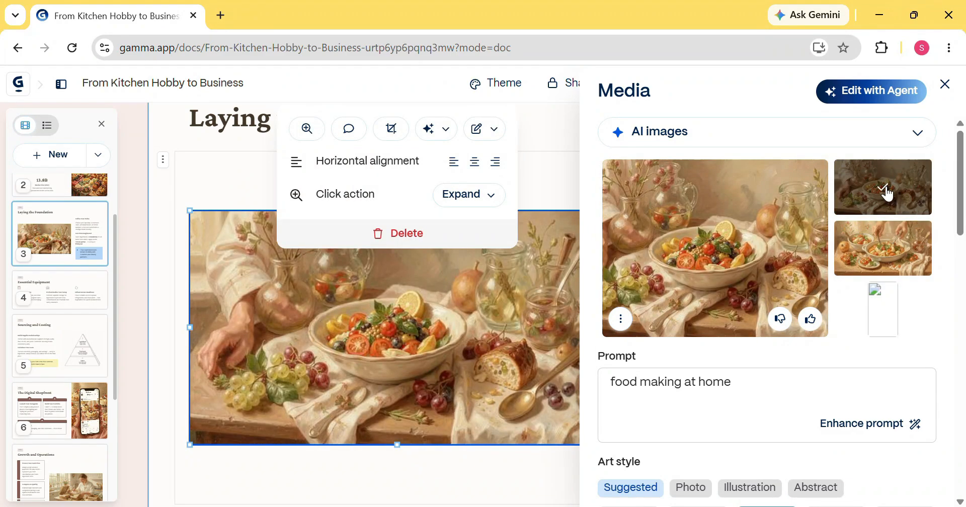
left_click(865, 248)
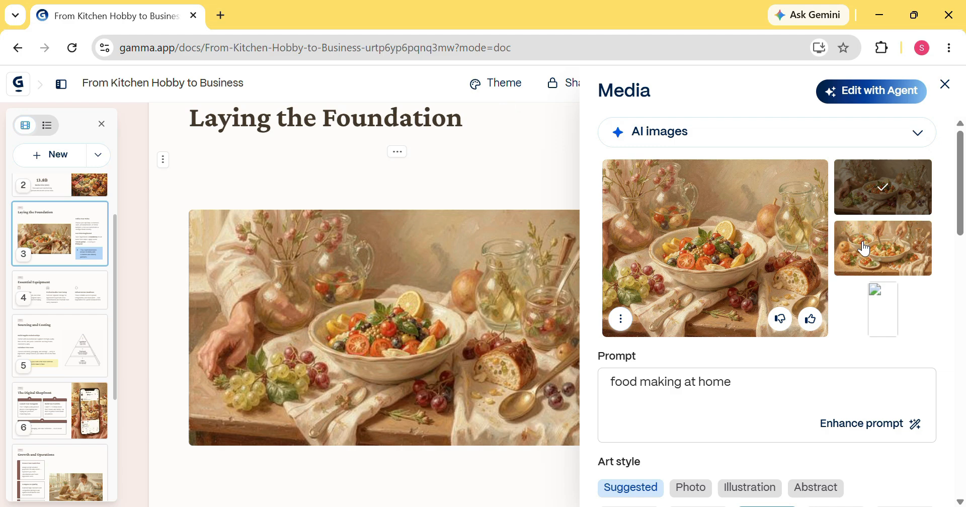
left_click(946, 85)
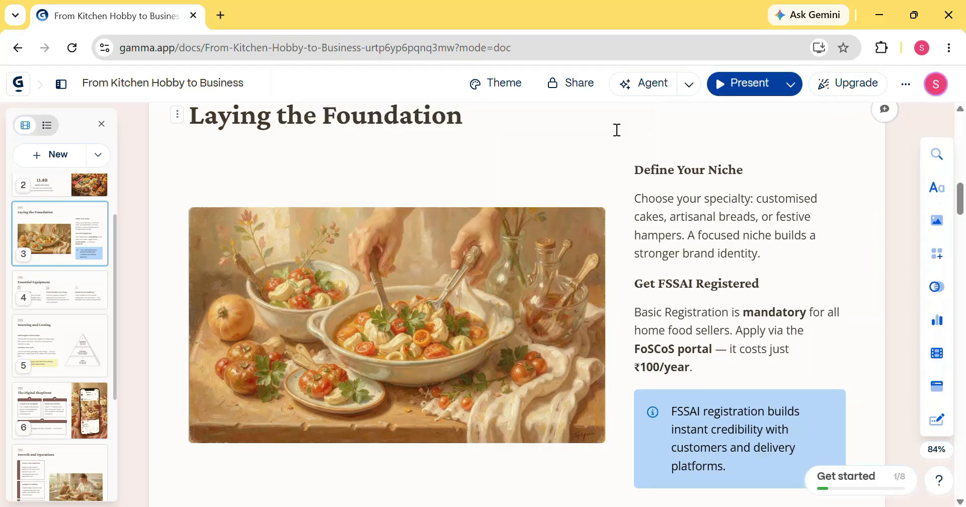
- Examine the basic blocks available for insertion, including text, tables, lists and callout boxes
left_click(938, 190)
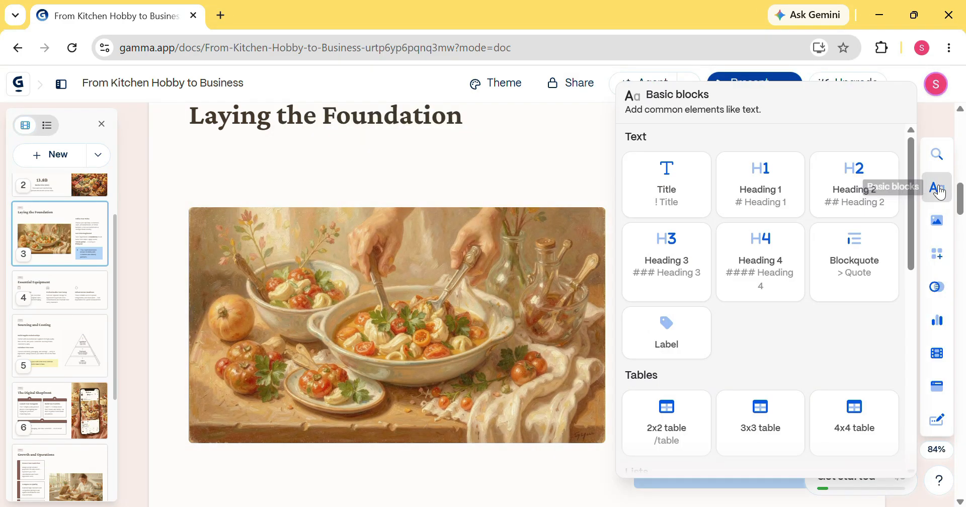
scroll(877, 287, "down", 4)
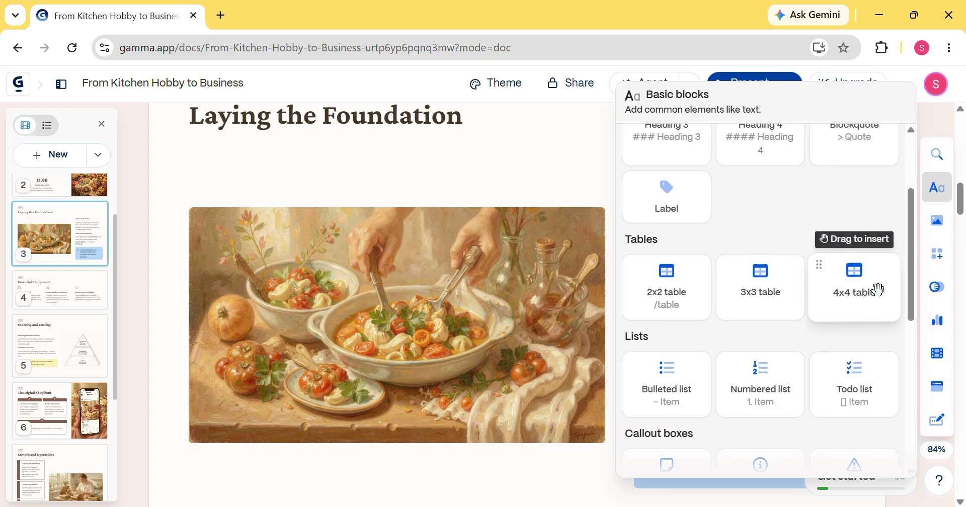
scroll(877, 290, "down", 2)
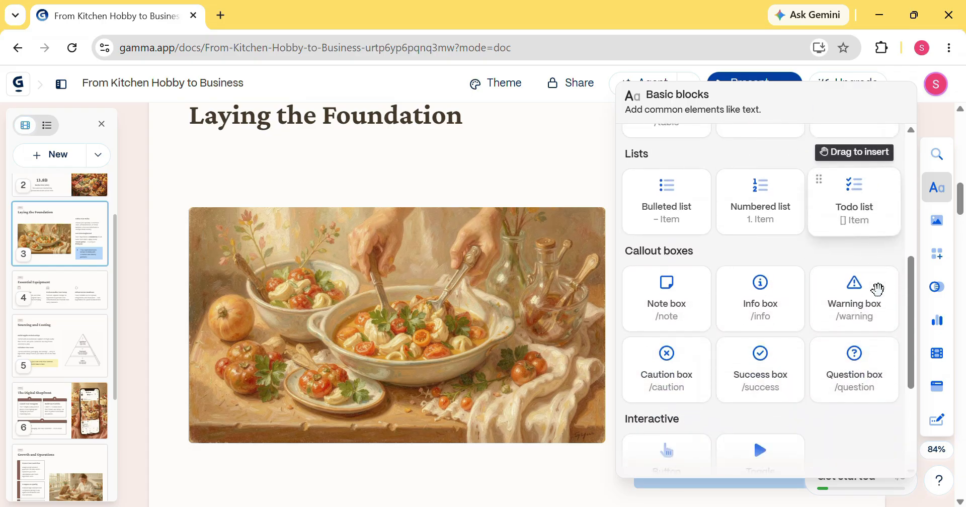
scroll(877, 290, "up", 3)
scroll(880, 292, "up", 2)
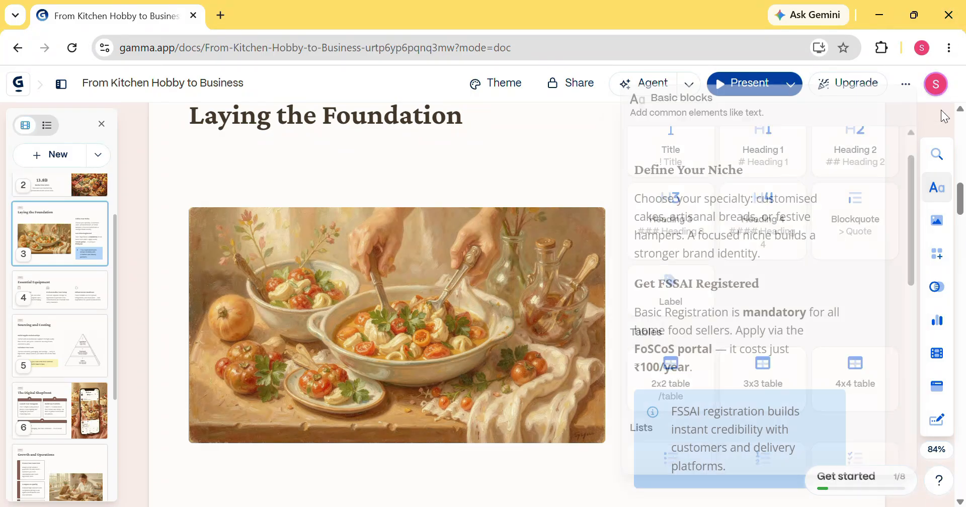
- Try adding an AI image to the text column of the Laying the Foundation card and browse the previously generated images
mouse_move(938, 230)
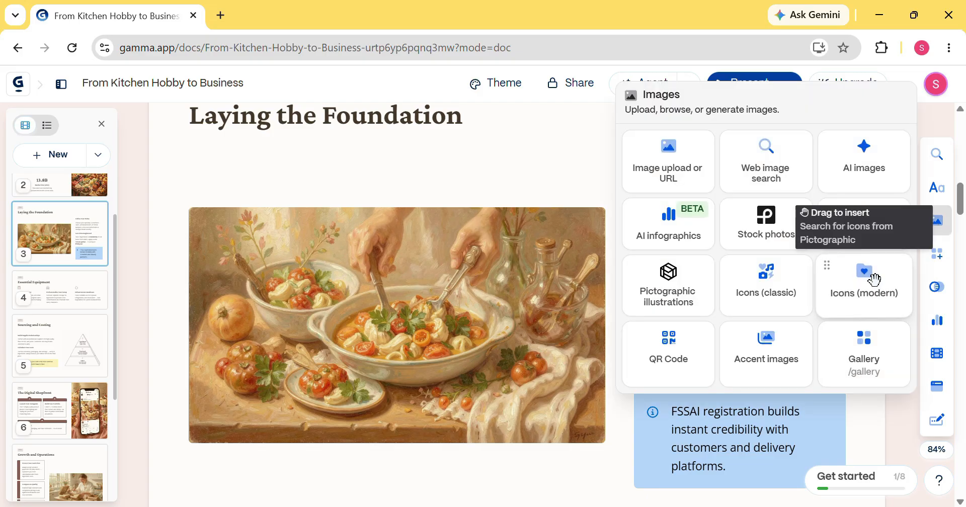
left_click(866, 174)
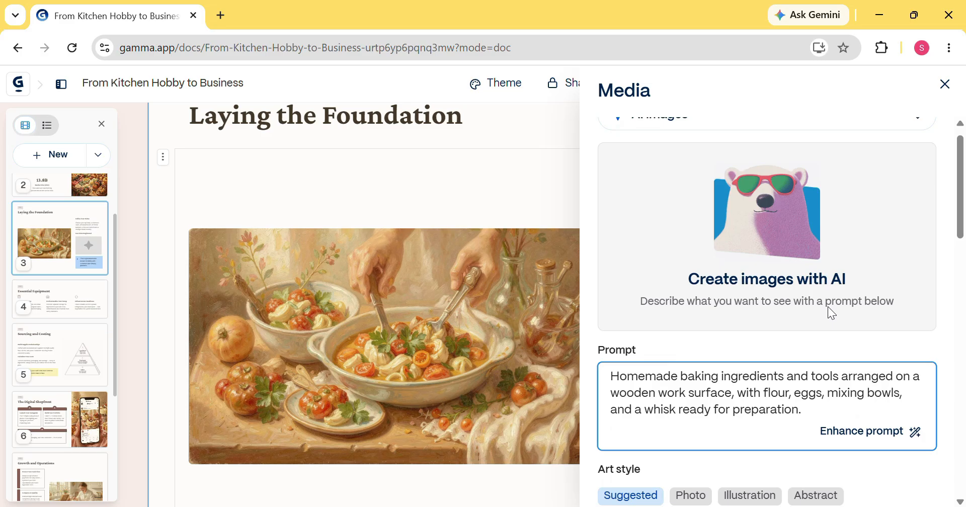
scroll(831, 313, "down", 15)
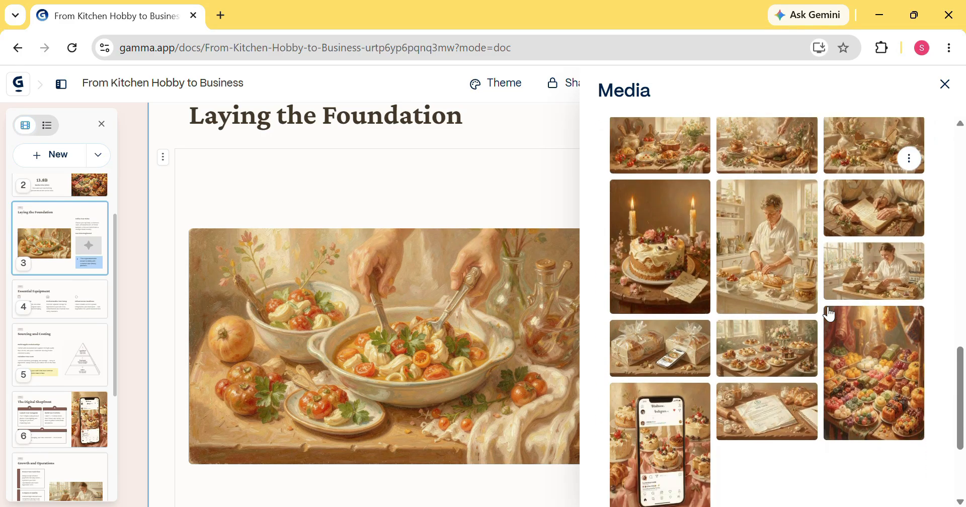
scroll(830, 314, "down", 1)
scroll(830, 314, "up", 15)
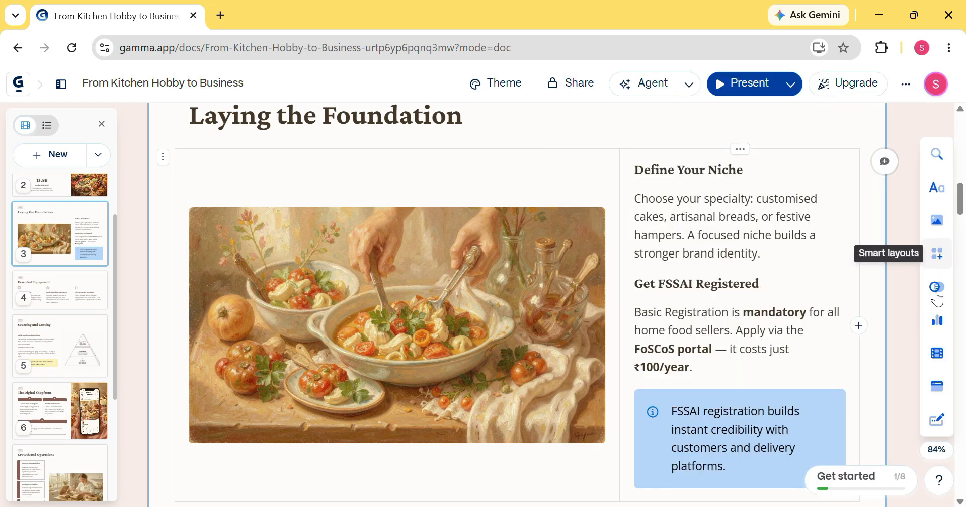
- Examine the smart diagrams available for insertion, from gears, Venn diagram and ribbon arrows to iceberg and solar system
left_click(935, 293)
left_click(936, 293)
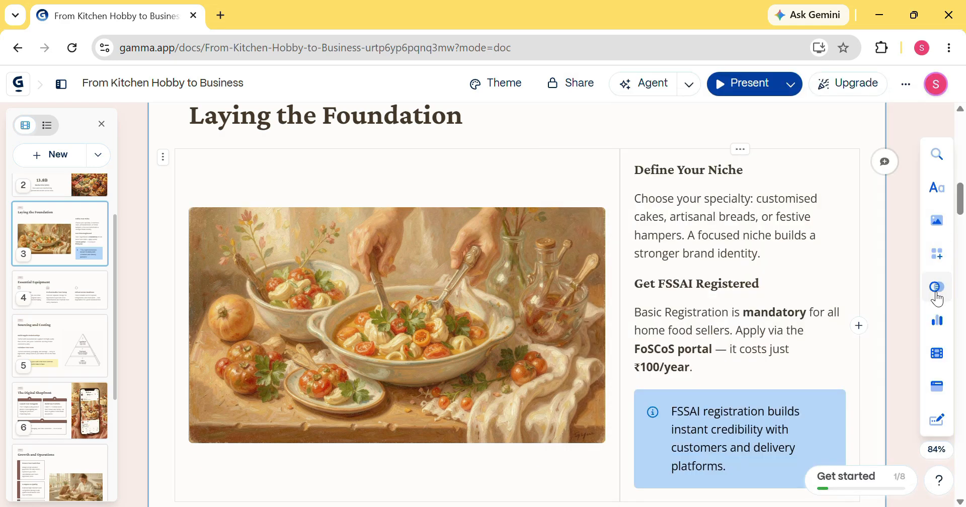
left_click(937, 289)
scroll(879, 315, "down", 5)
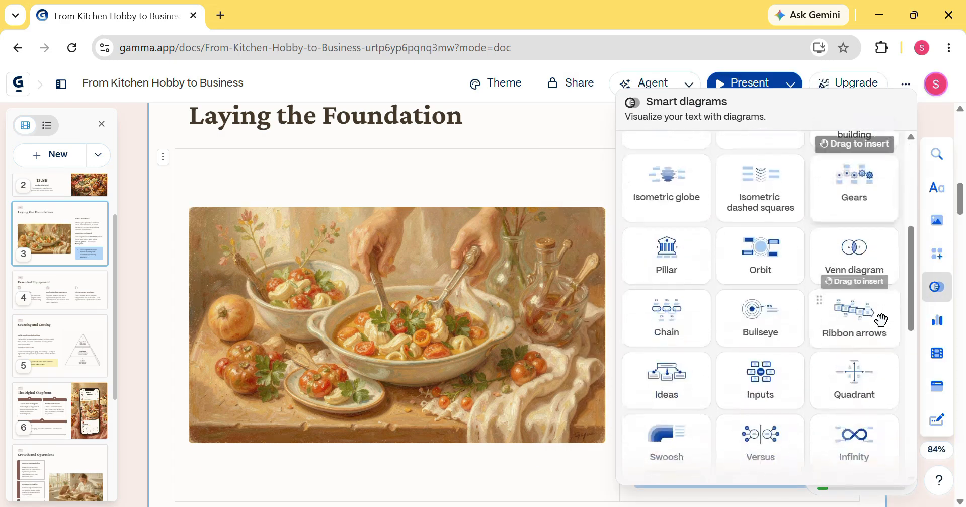
scroll(882, 320, "down", 5)
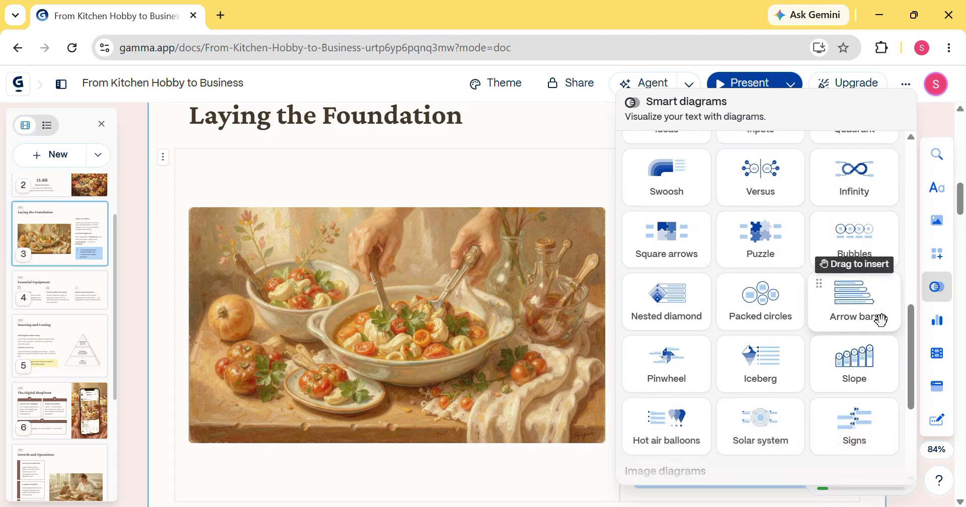
scroll(881, 320, "up", 10)
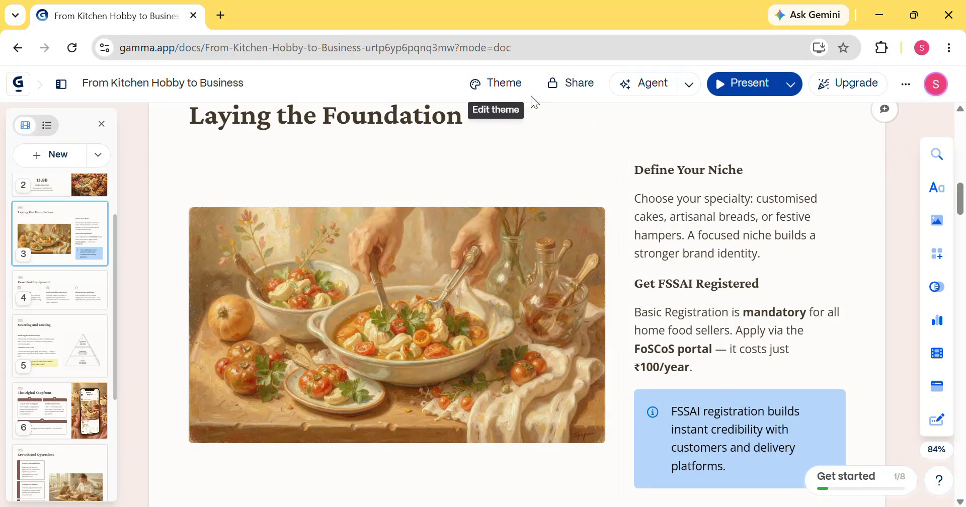
- Browse the theme gallery and try the Wireframe and Bee Happy themes on the presentation
left_click(513, 93)
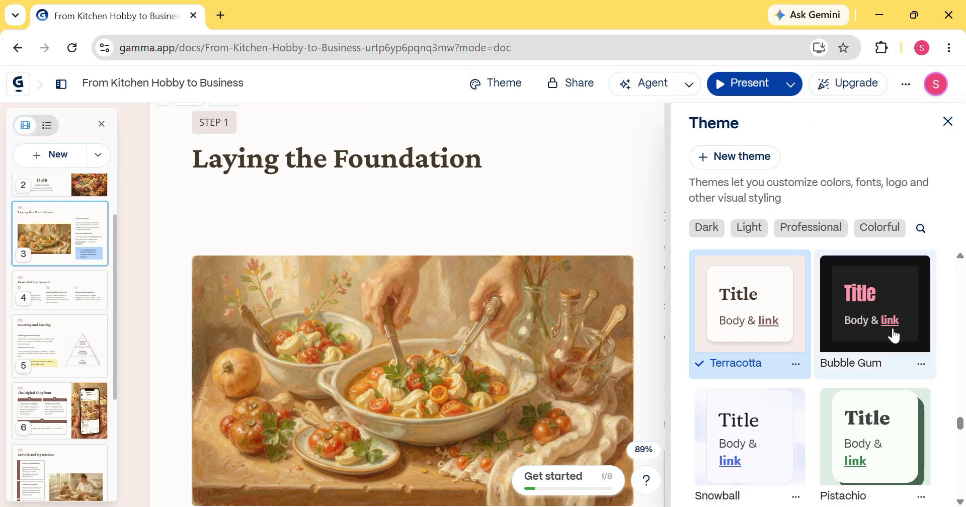
scroll(884, 405, "down", 4)
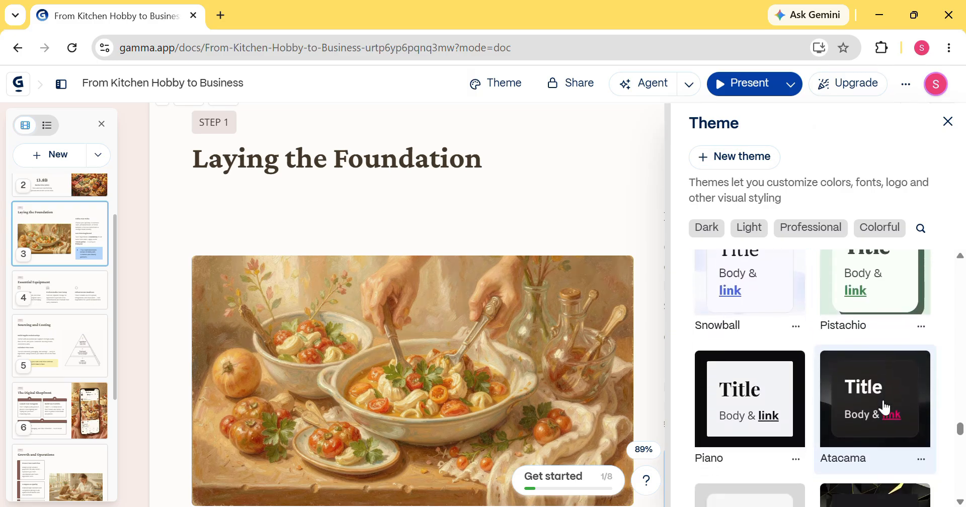
scroll(886, 407, "down", 5)
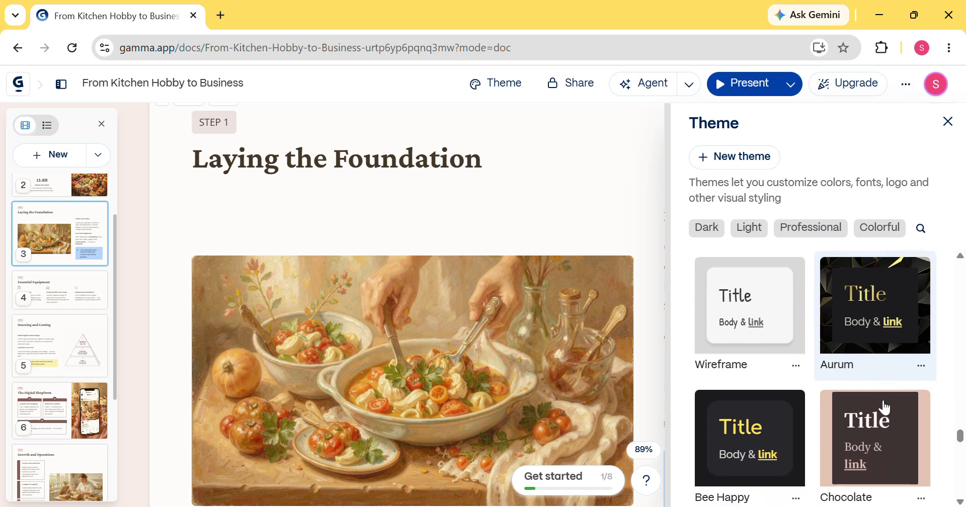
scroll(880, 403, "down", 1)
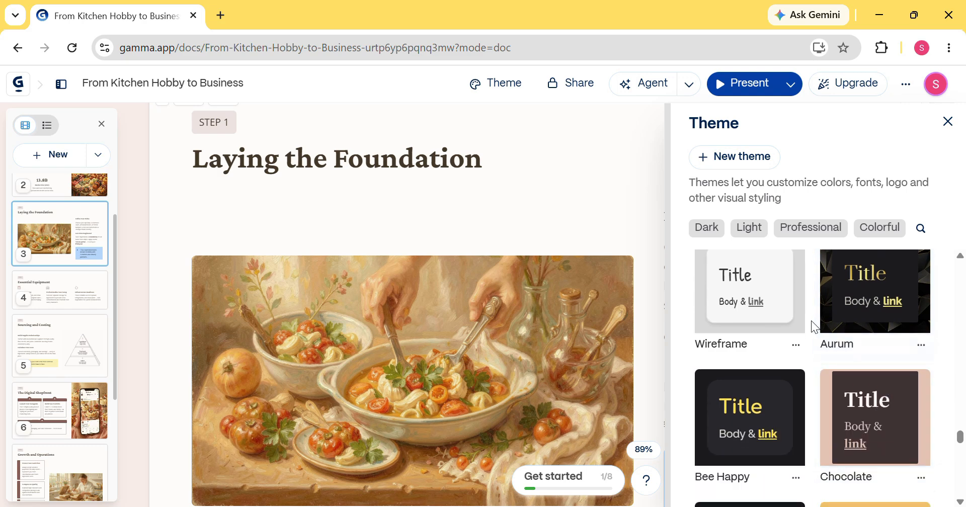
left_click(798, 328)
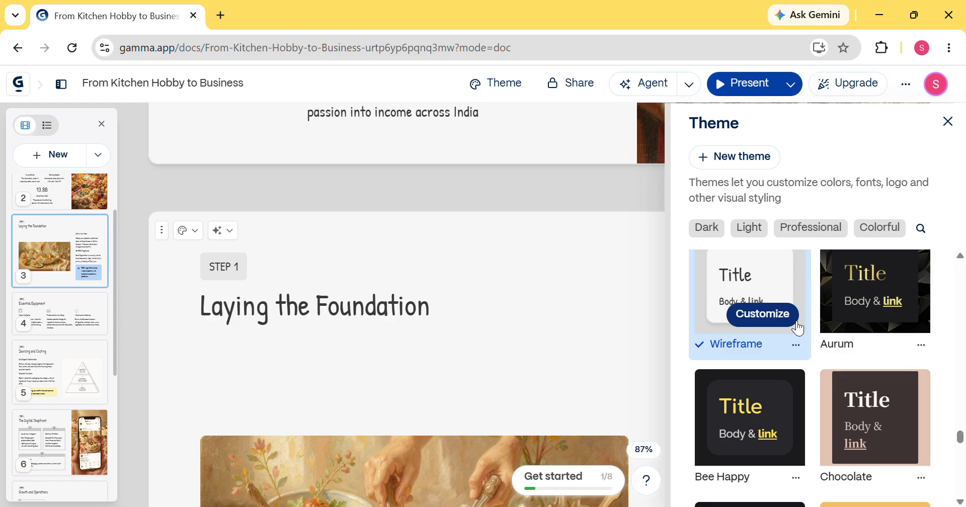
left_click(795, 378)
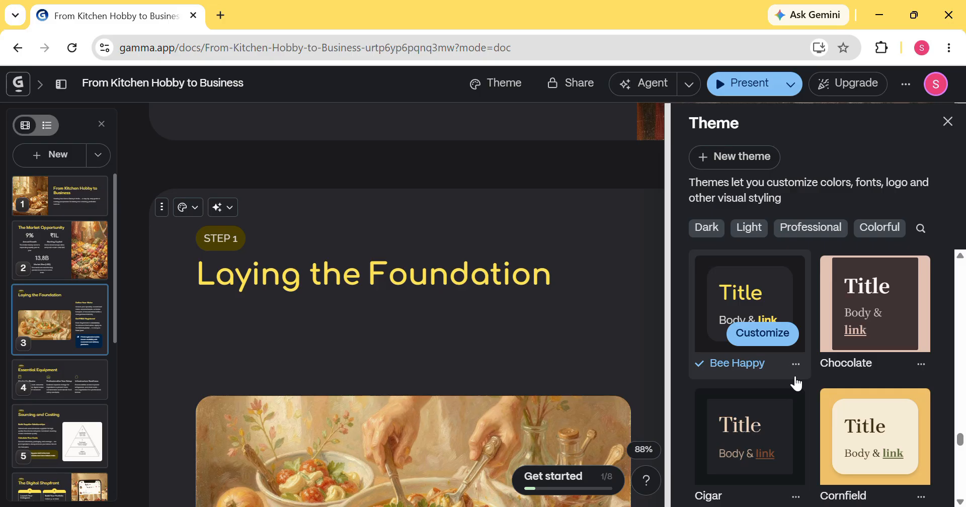
- Apply the Terracotta theme to the presentation again and close the theme gallery
scroll(796, 383, "up", 5)
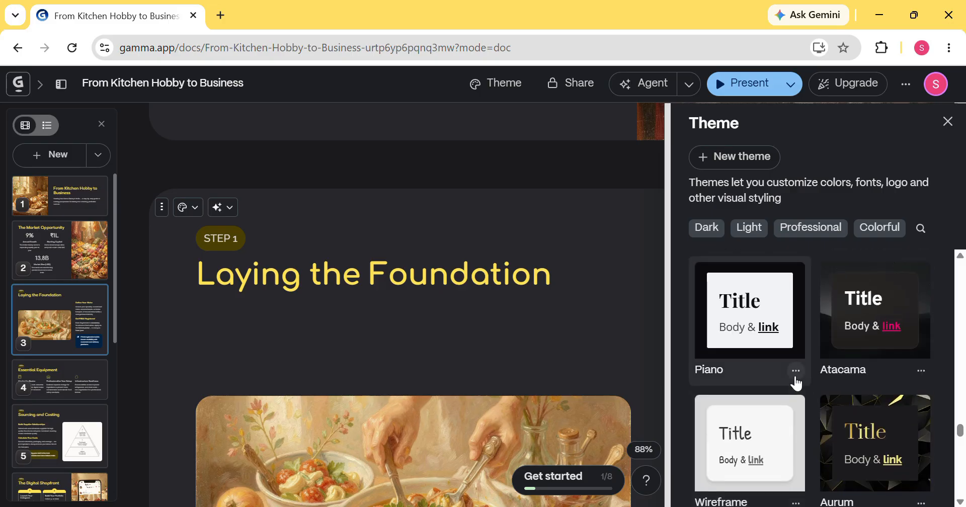
scroll(796, 384, "up", 5)
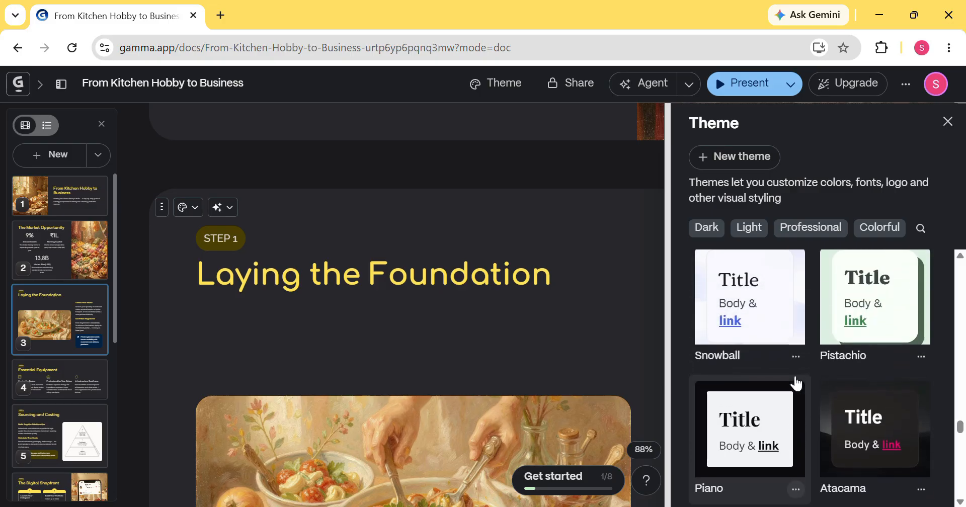
scroll(796, 384, "up", 4)
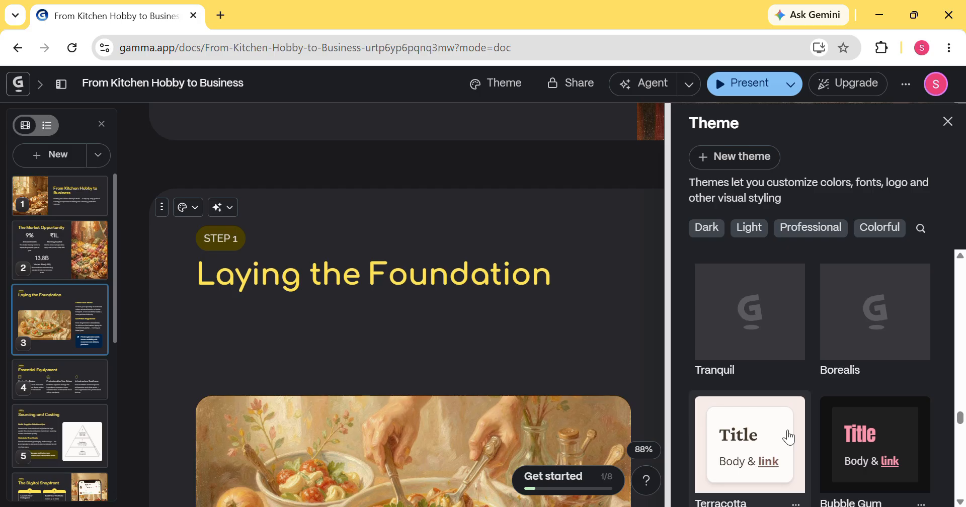
left_click(797, 414)
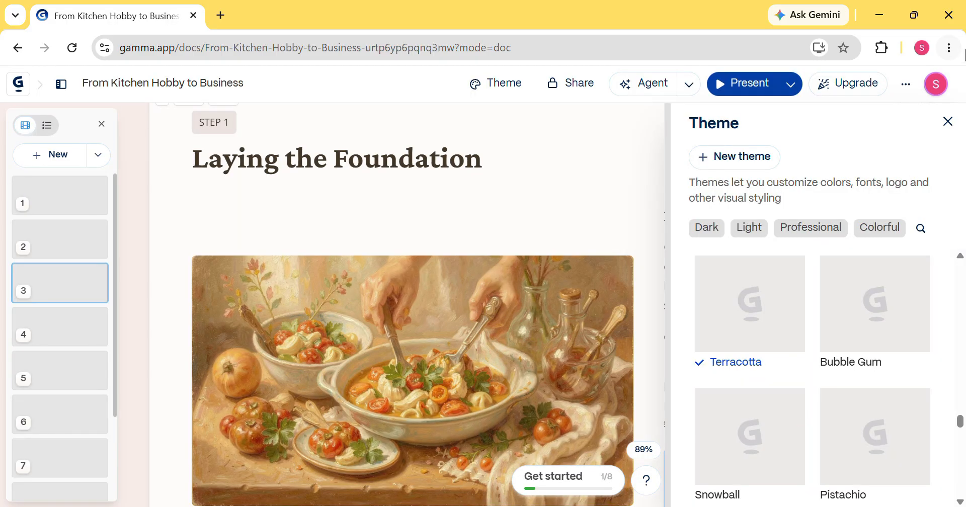
left_click(949, 124)
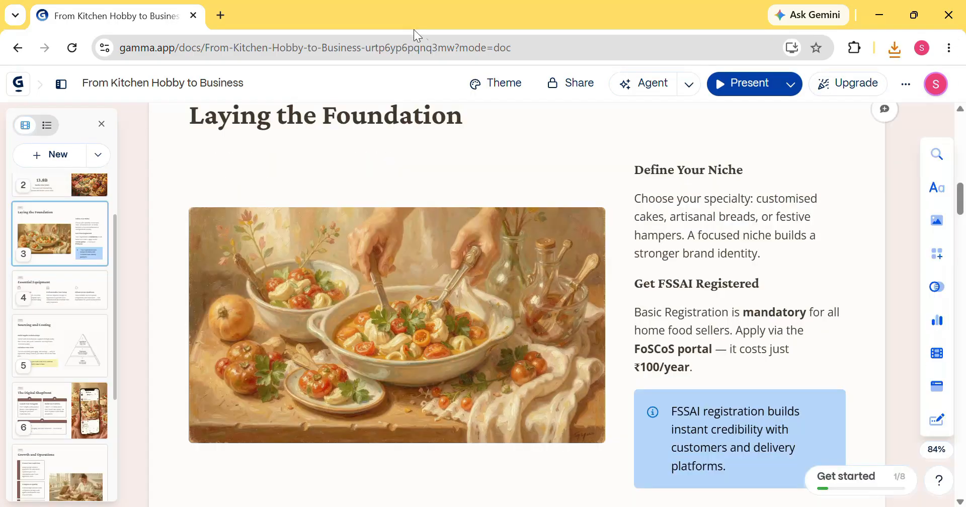
- Export the presentation as a PowerPoint file from the sharing options
left_click(576, 87)
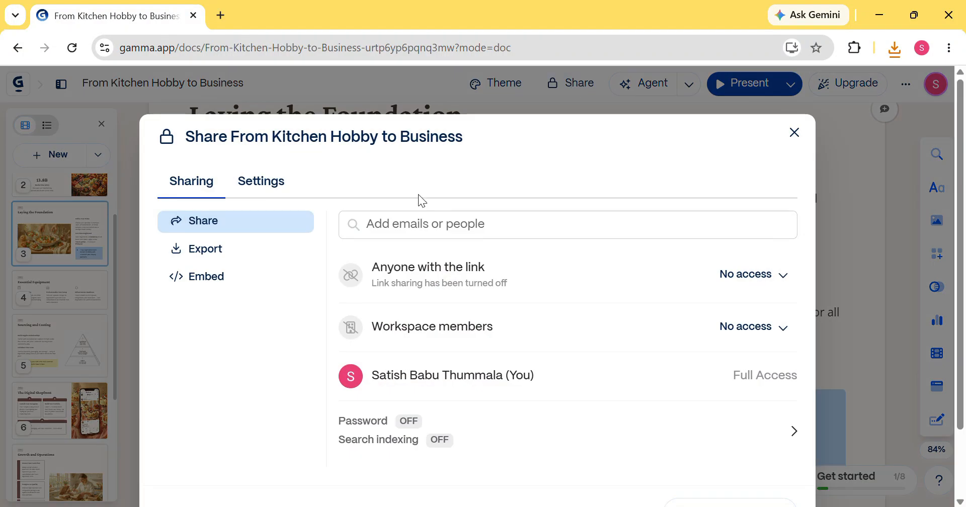
left_click(224, 258)
left_click(432, 420)
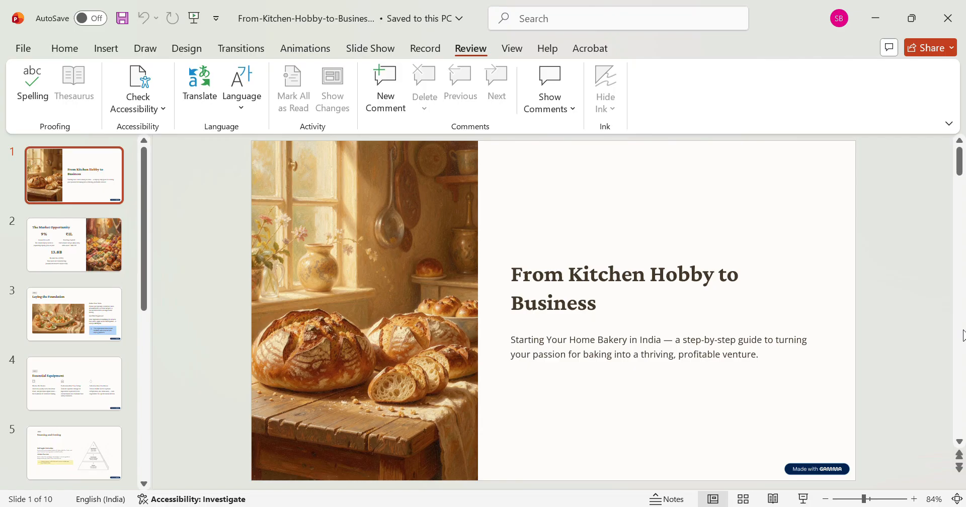
- Switch to PowerPoint and look through the exported slides from the title to Essential Equipment, returning to Laying the Foundation
scroll(962, 336, "down", 1)
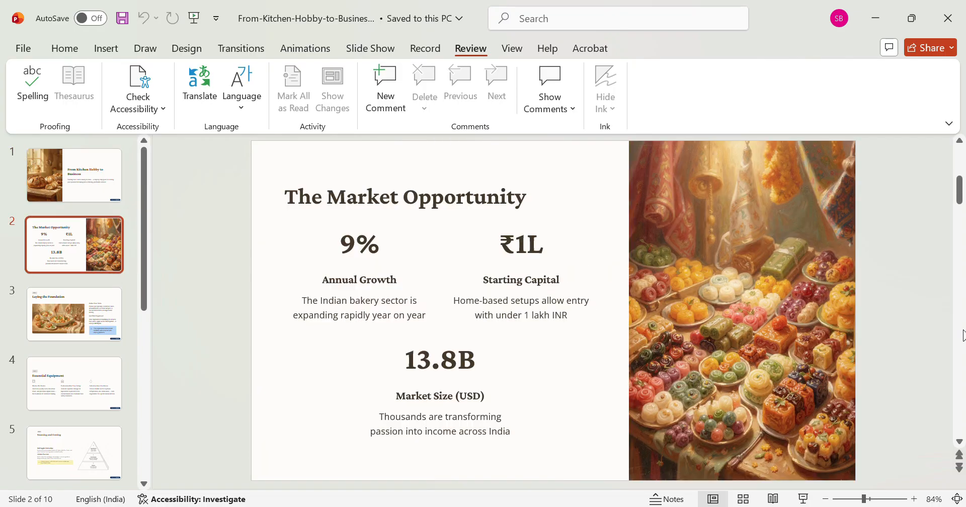
scroll(962, 336, "down", 1)
scroll(962, 336, "down", 1)
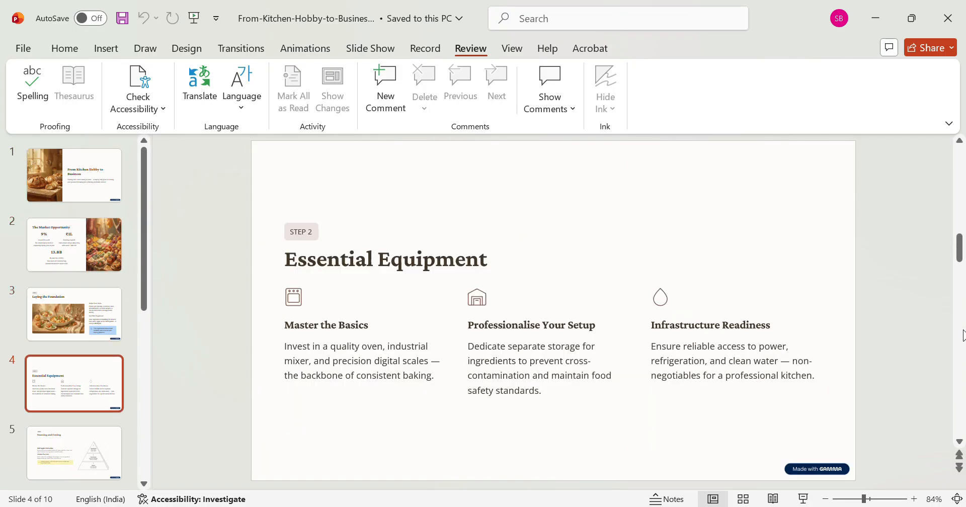
left_click(962, 186)
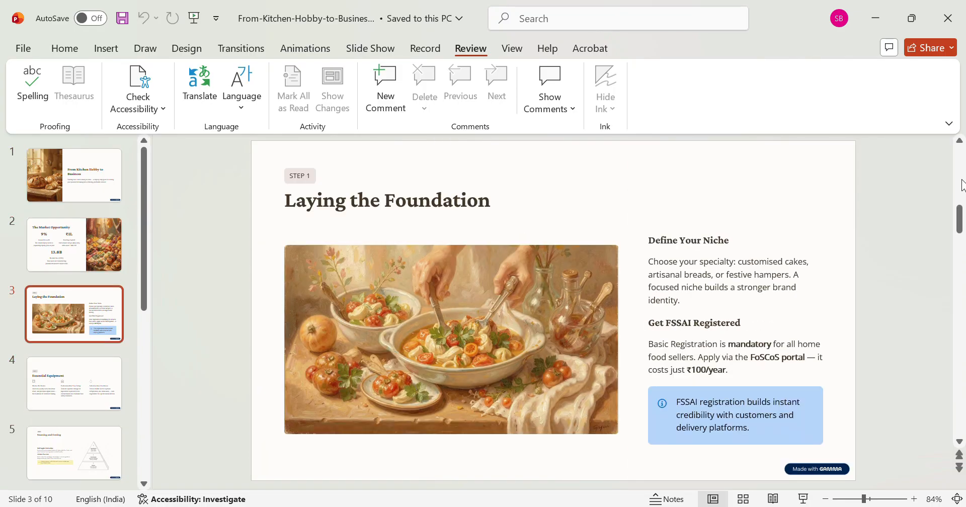
left_click(962, 185)
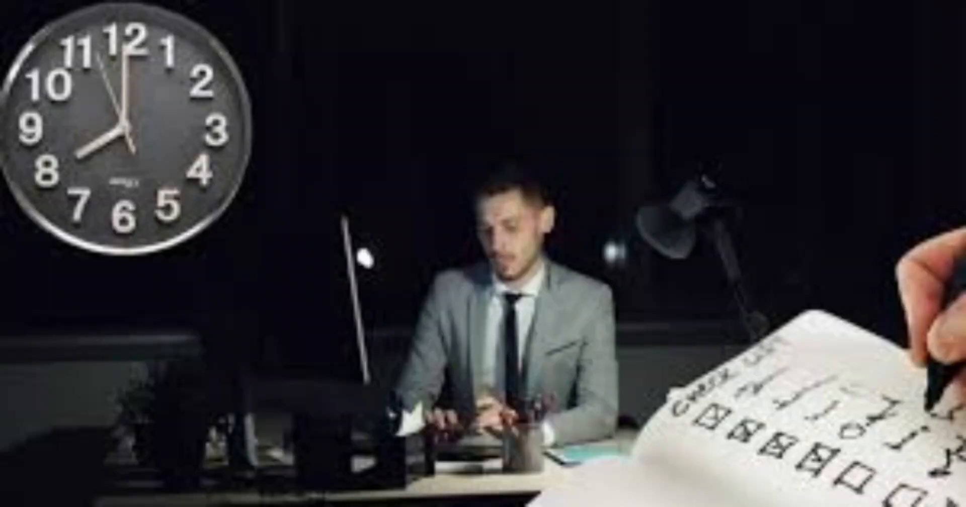